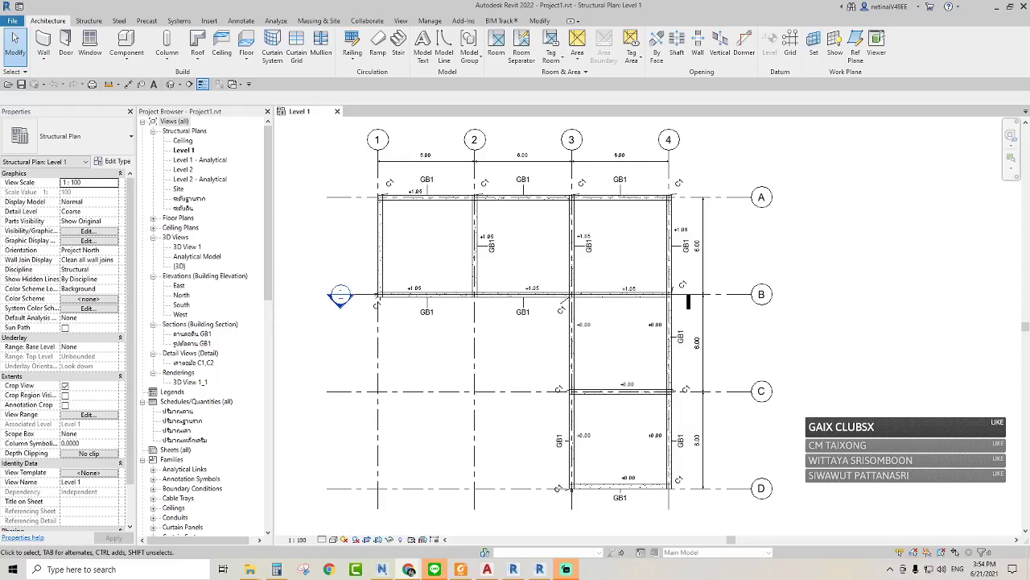
Check the speaker volume and the hidden system tray icons on the taskbar
left_click(943, 569)
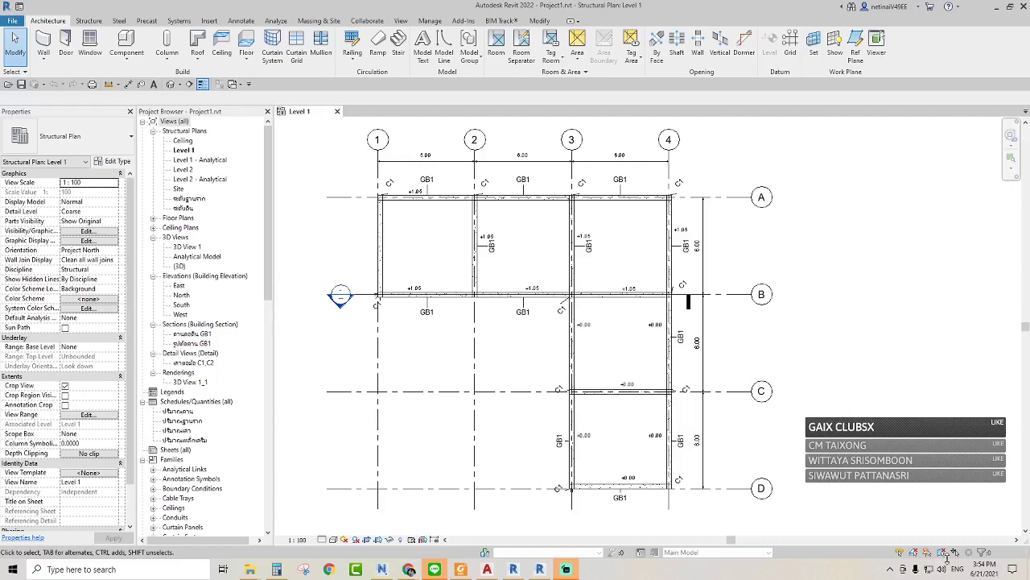
left_click(891, 569)
right_click(891, 569)
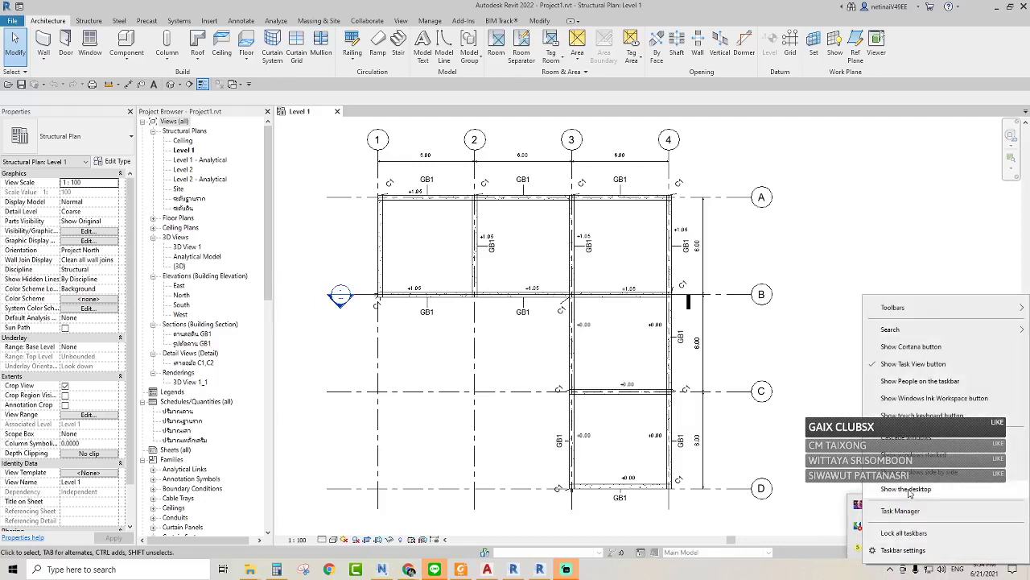
left_click(764, 549)
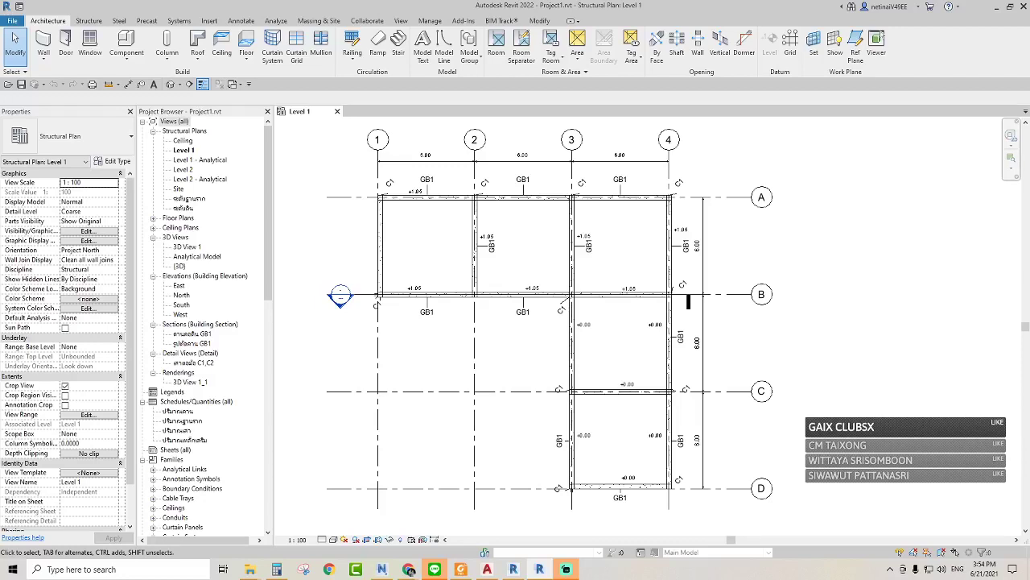
Bring Revit forward and glance at the TESLA BIM X chat before closing it
left_click(789, 409)
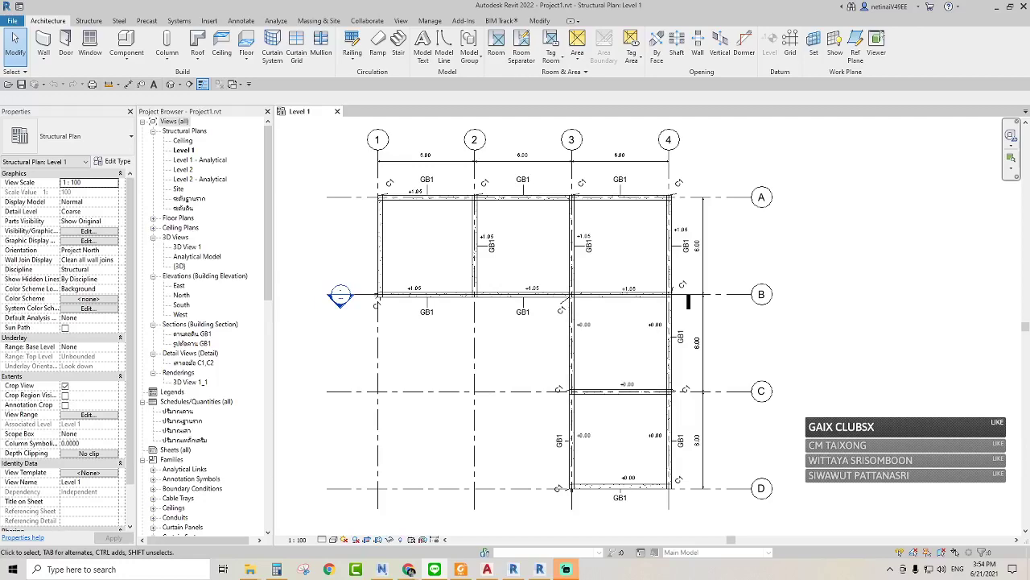
left_click(435, 569)
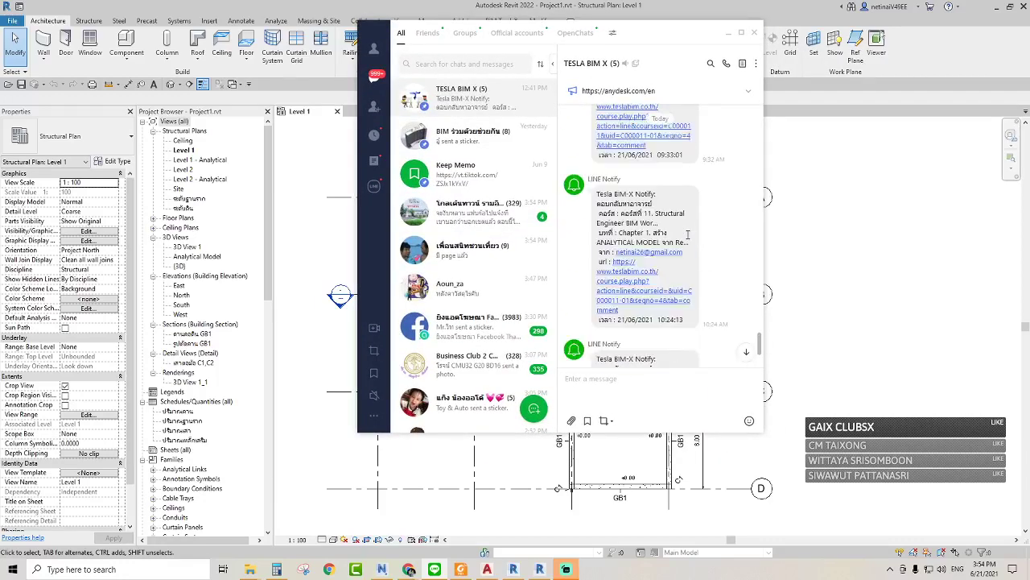
scroll(684, 232, "up", 1)
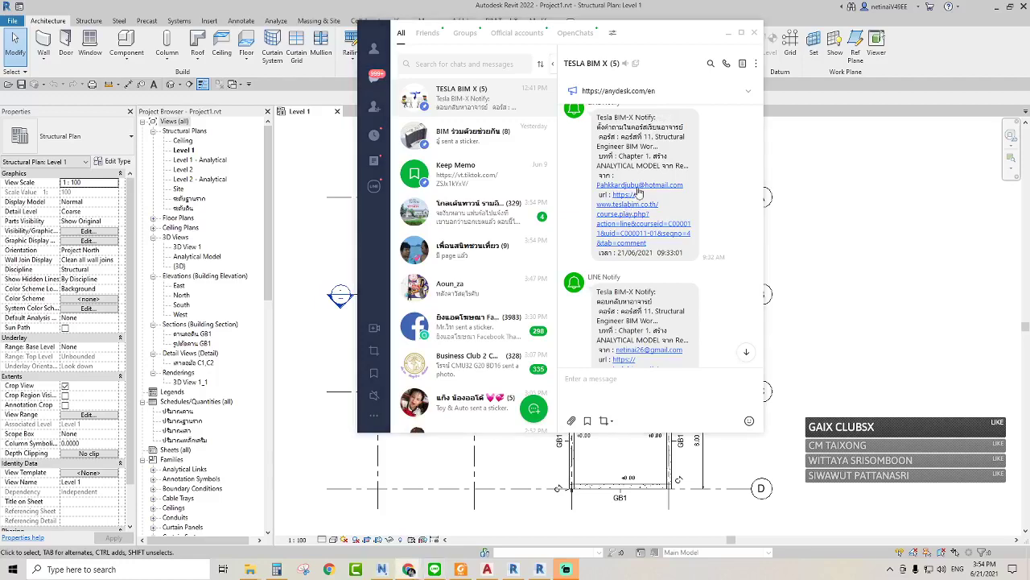
left_click(741, 33)
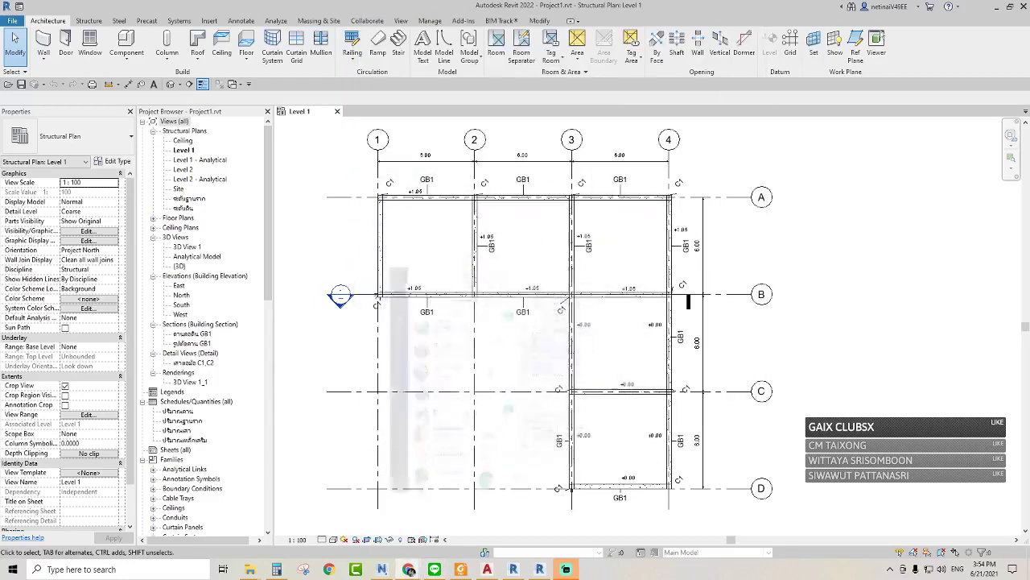
Switch to the Tesla BIM-X course page and scroll down to the Q&A comments
key("alt+Tab")
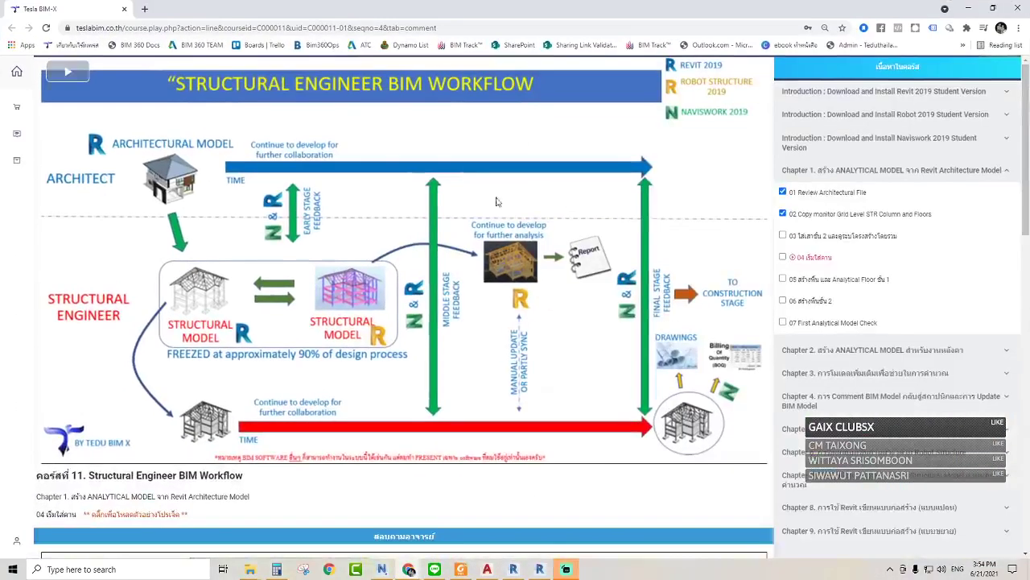
scroll(442, 222, "down", 2)
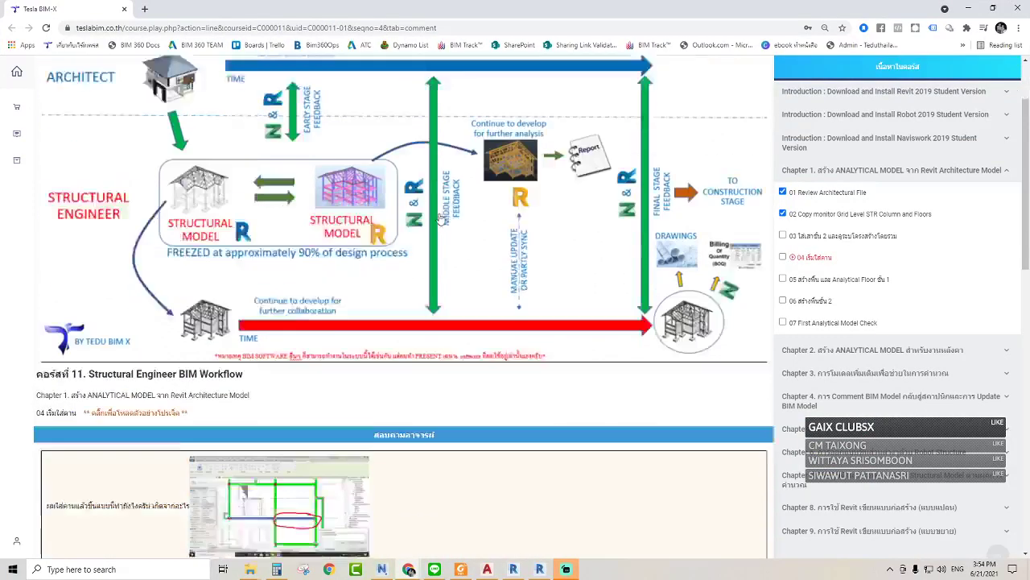
scroll(434, 223, "down", 2)
scroll(424, 225, "down", 2)
scroll(424, 226, "down", 4)
scroll(395, 230, "down", 2)
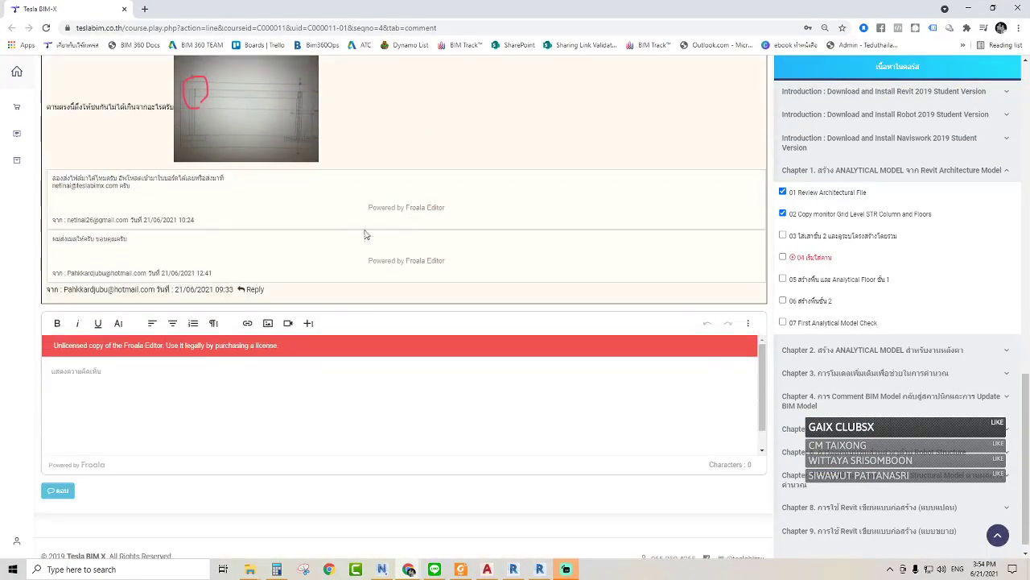
scroll(153, 262, "up", 3)
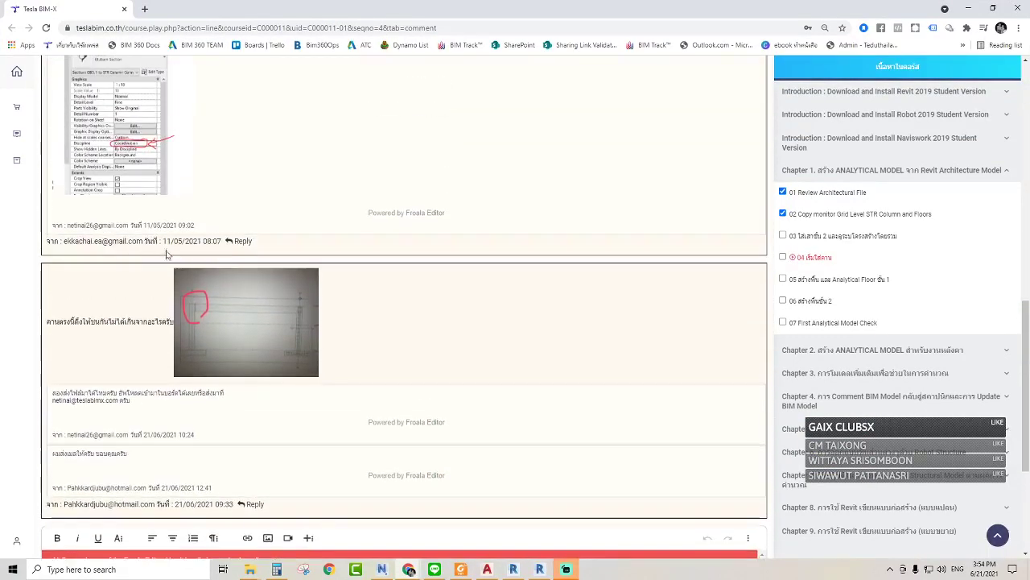
Open the student's circled beam–column junction photo in a new tab, then return to Revit
right_click(234, 304)
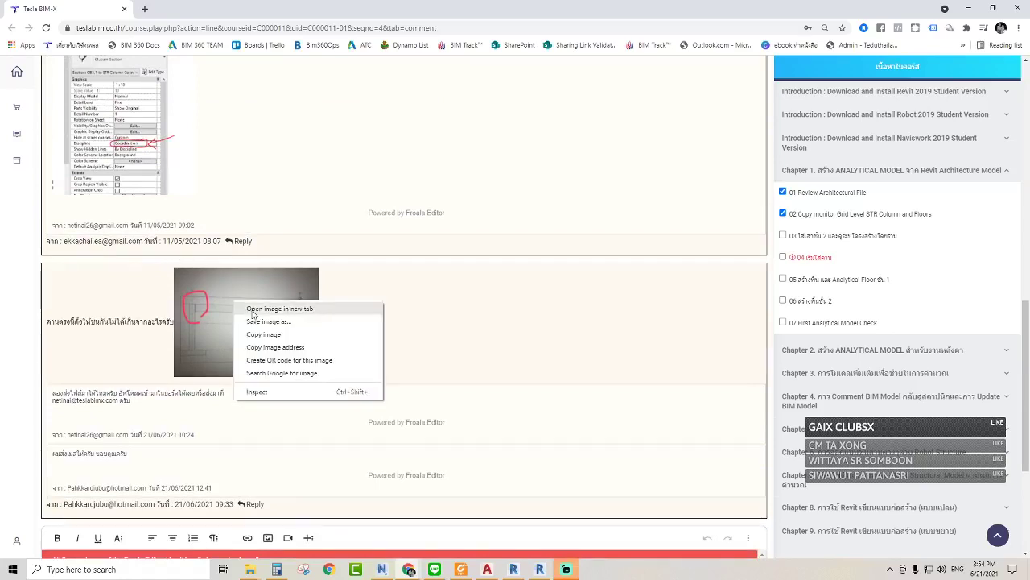
left_click(249, 314)
left_click(197, 9)
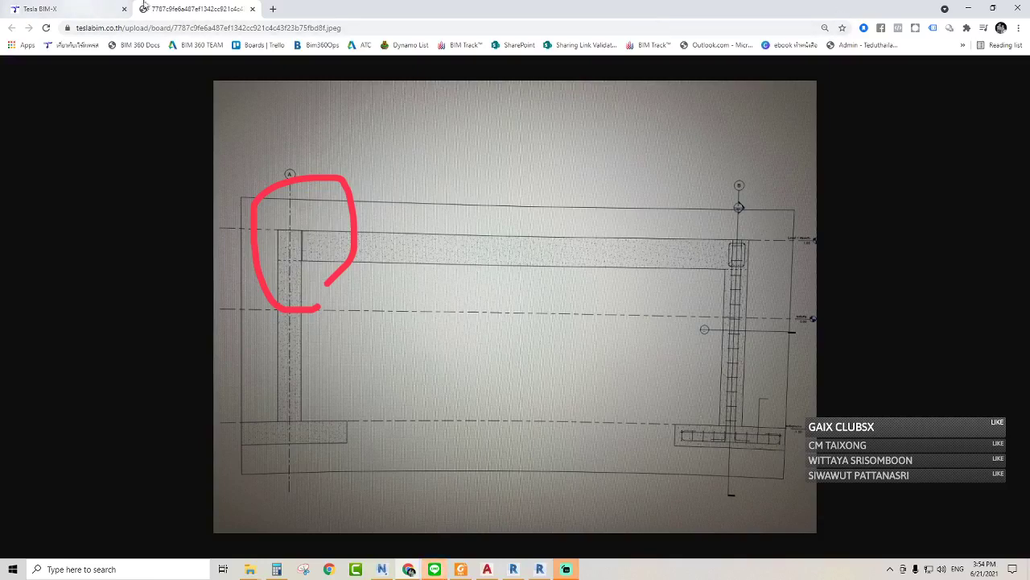
left_click(968, 8)
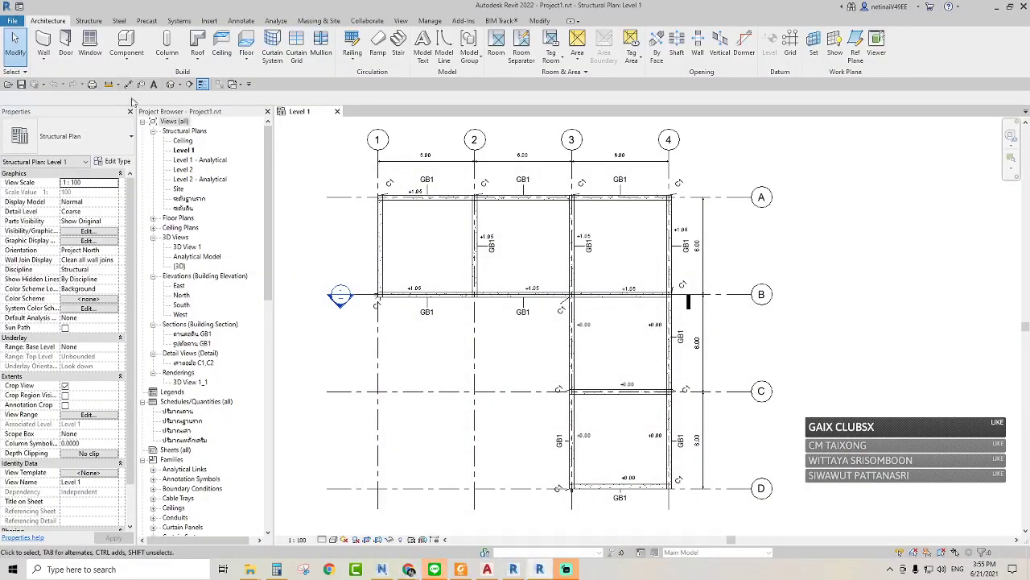
Open the Default 3D View and zoom in on the foundation beams
left_click(171, 84)
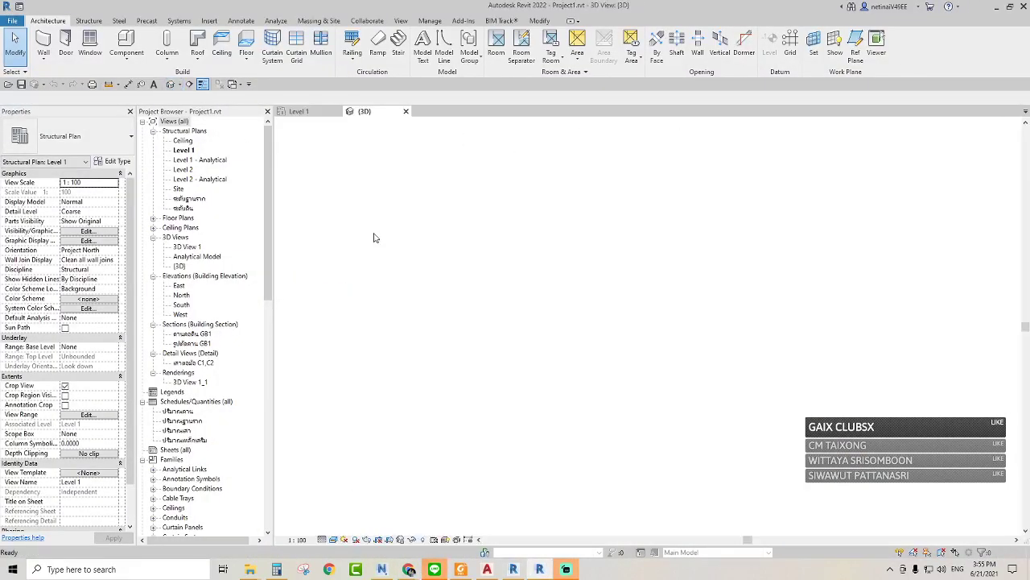
scroll(588, 423, "up", 2)
scroll(609, 413, "up", 2)
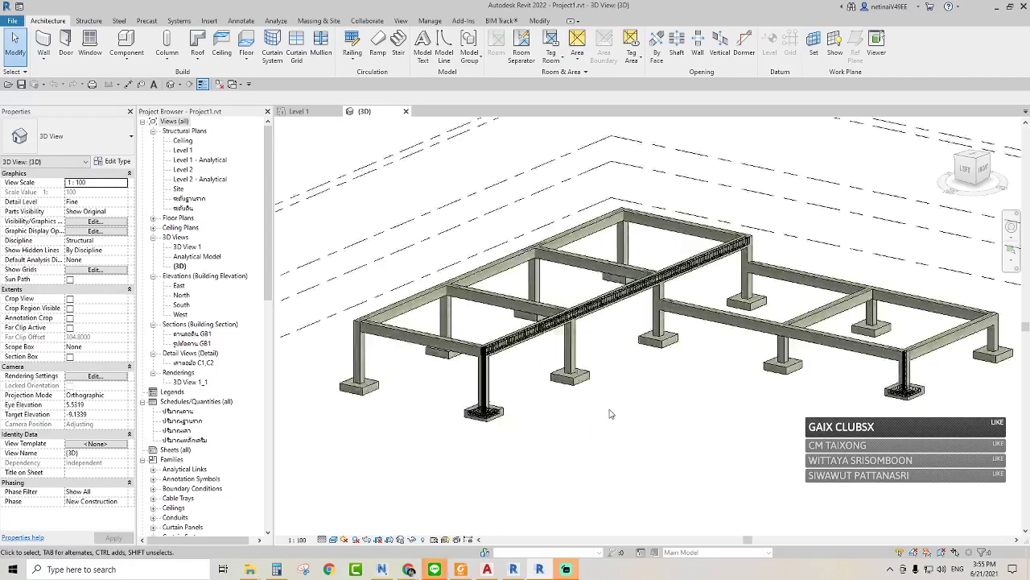
scroll(563, 395, "up", 2)
scroll(475, 364, "up", 3)
scroll(494, 370, "up", 2)
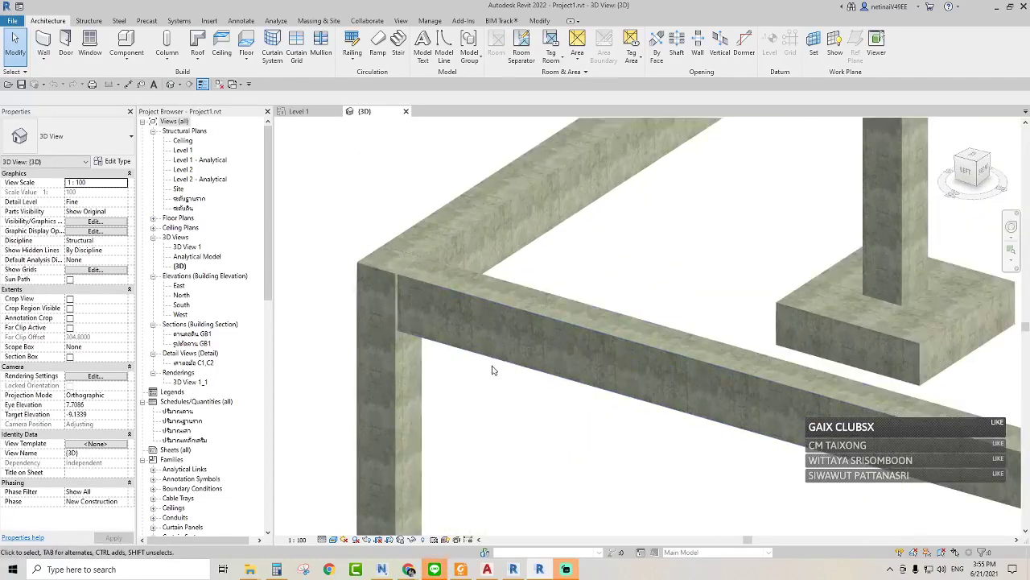
scroll(443, 338, "down", 2)
scroll(364, 252, "down", 1)
Back in the Level 1 plan, zoom to grid 1/B and select beam GB1
left_click(297, 111)
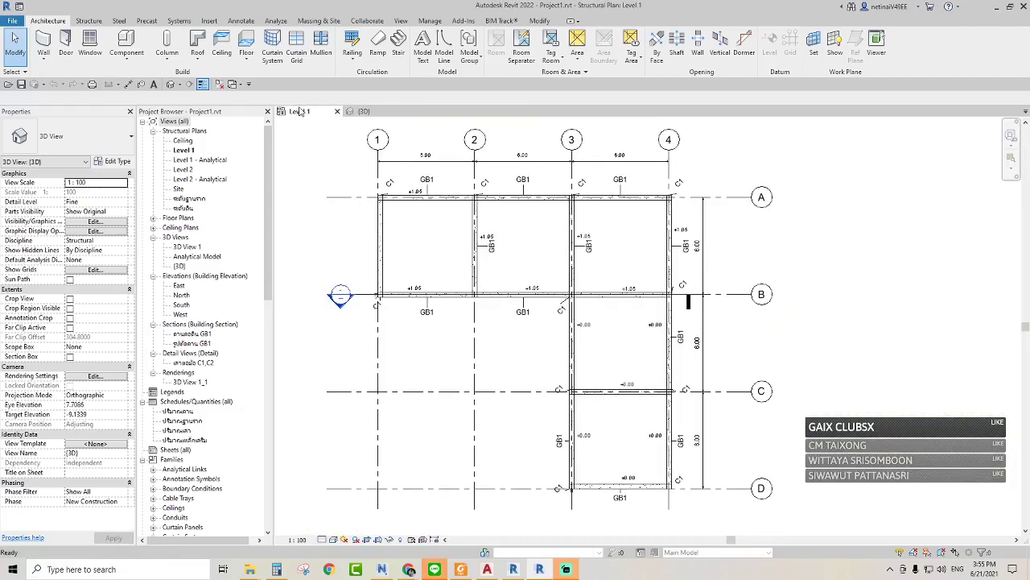
scroll(423, 278, "up", 3)
scroll(423, 278, "up", 3)
scroll(421, 273, "up", 2)
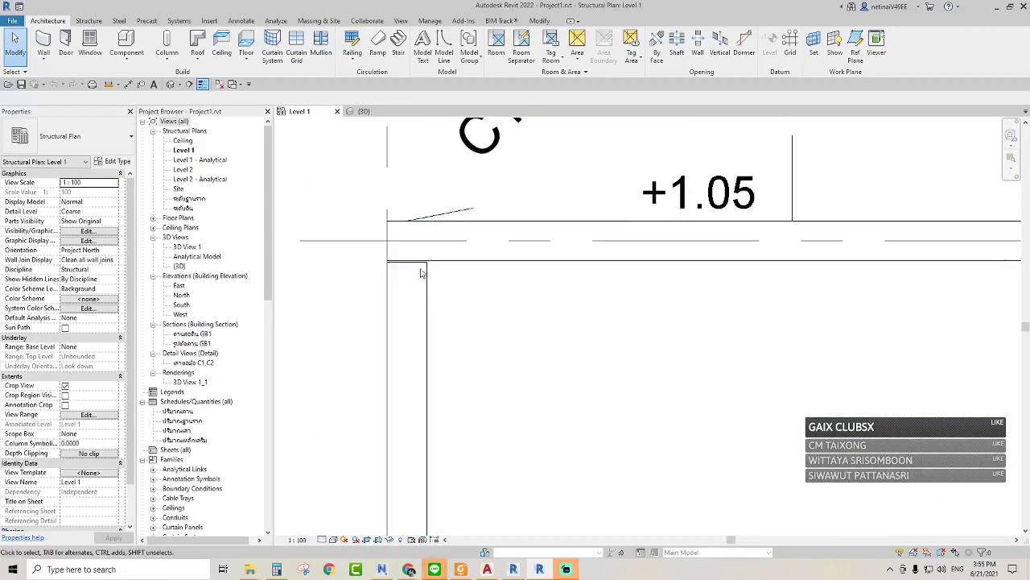
scroll(418, 289, "right", 1)
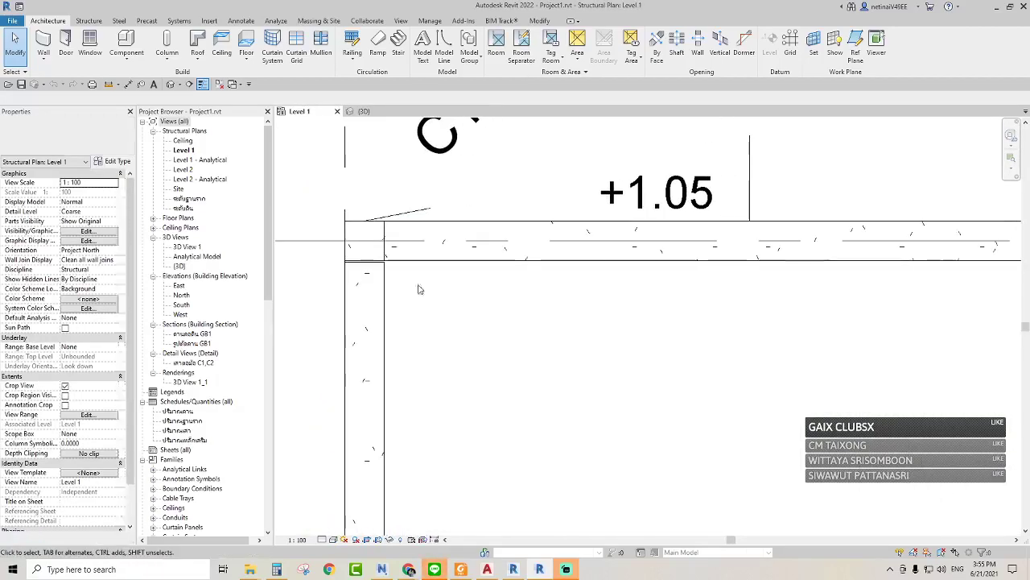
left_click(388, 286)
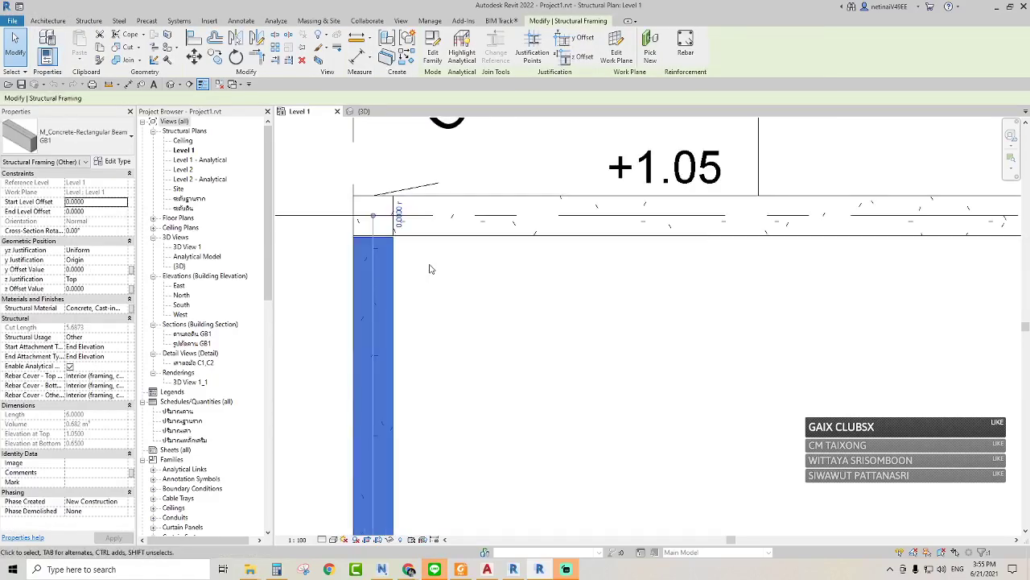
scroll(431, 269, "down", 1)
middle_click_drag(453, 306, 439, 261)
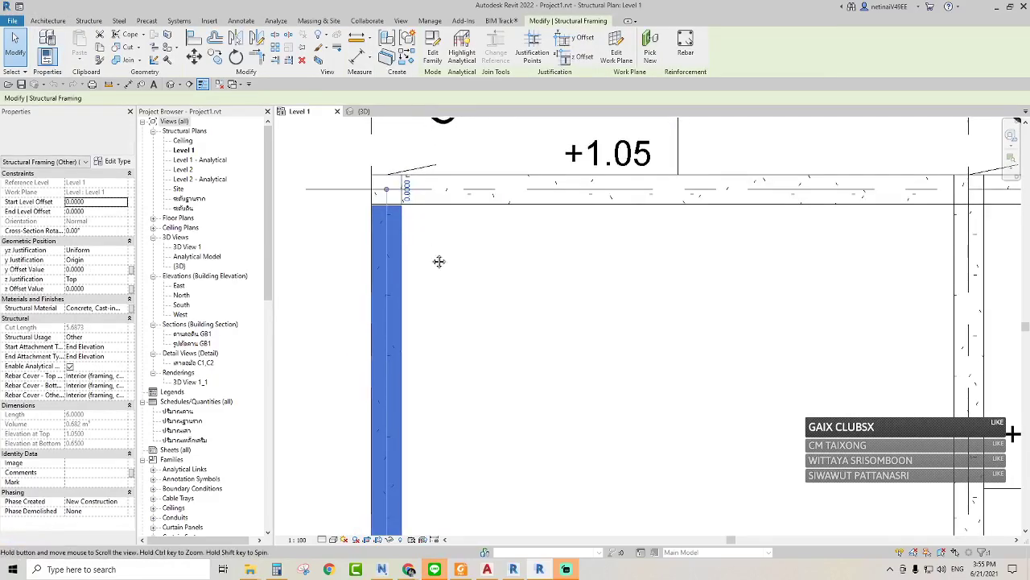
scroll(403, 242, "up", 1)
scroll(403, 241, "up", 1)
scroll(402, 241, "up", 1)
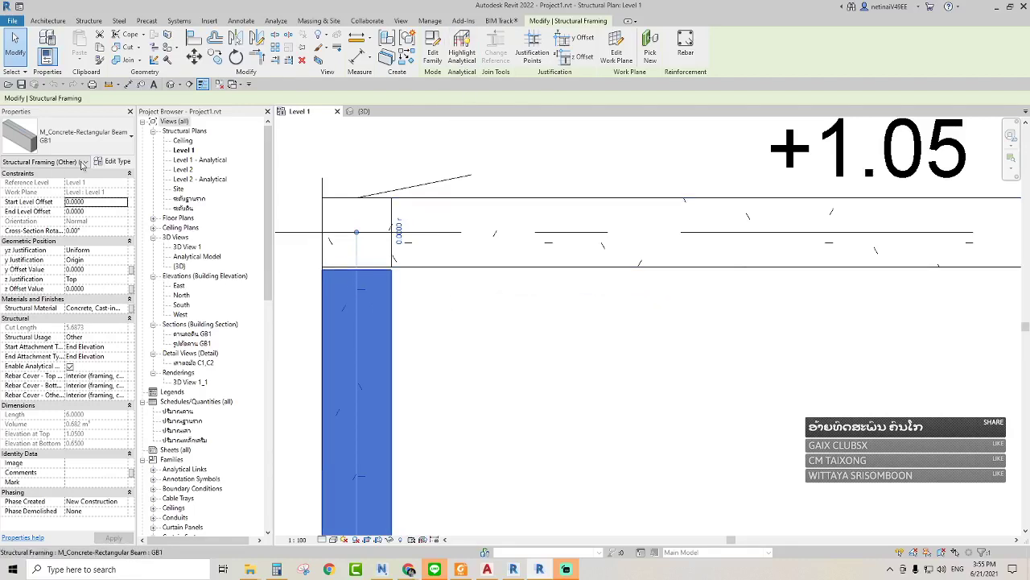
left_click(432, 50)
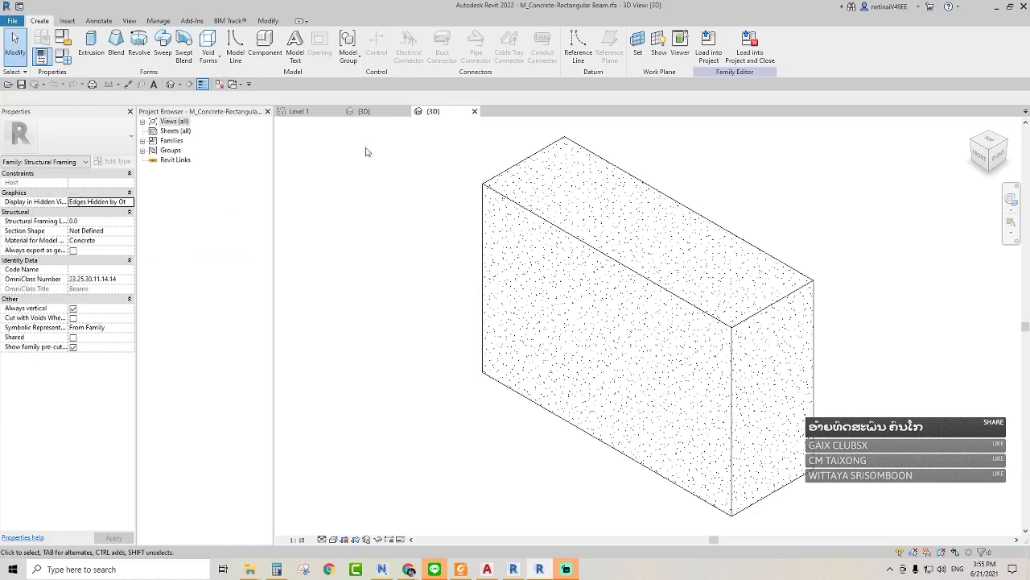
left_click(474, 111)
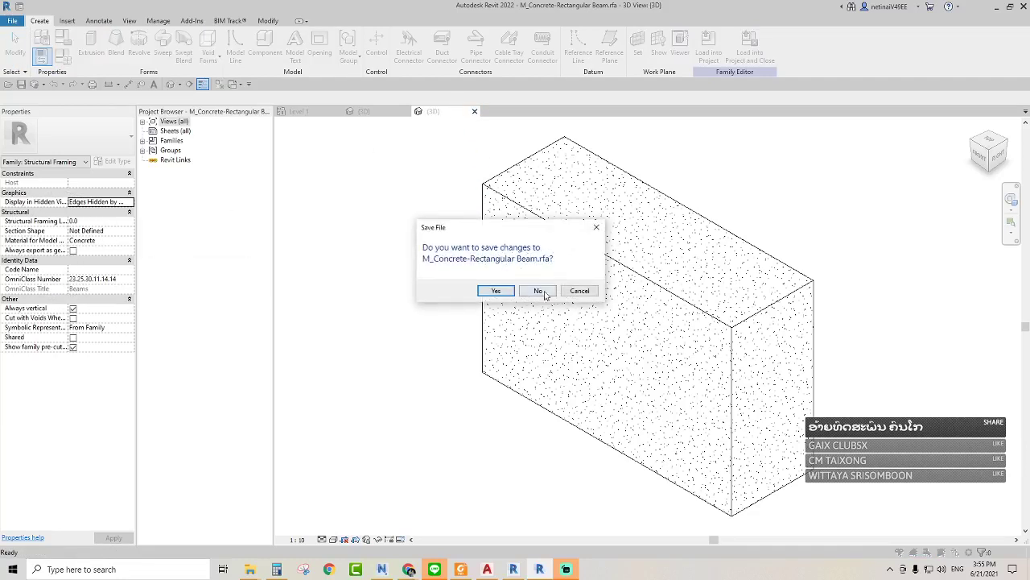
left_click(538, 293)
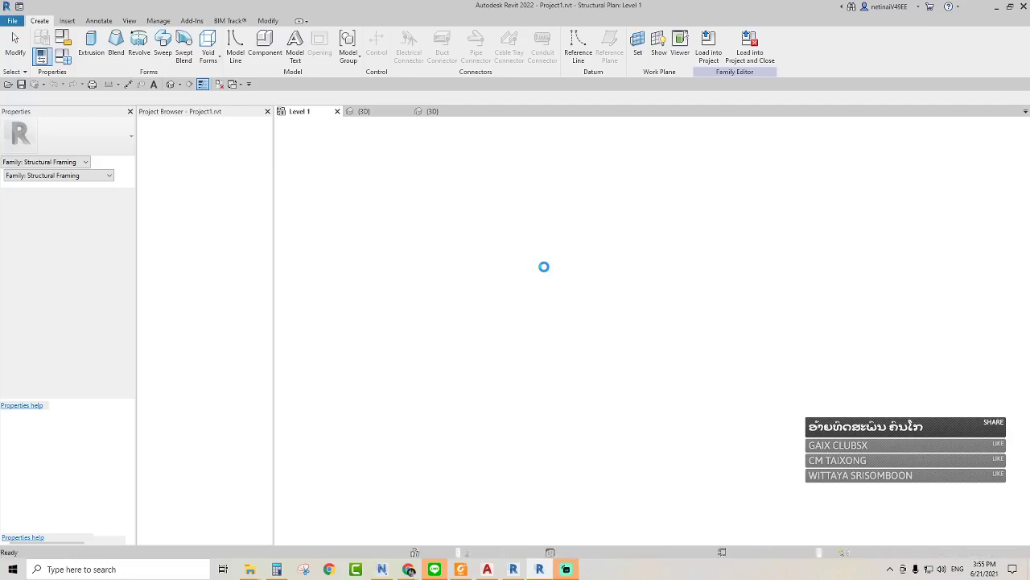
Change the corner C1 column's Column Style from Slanted - End Point Driven to Vertical
scroll(515, 277, "down", 2)
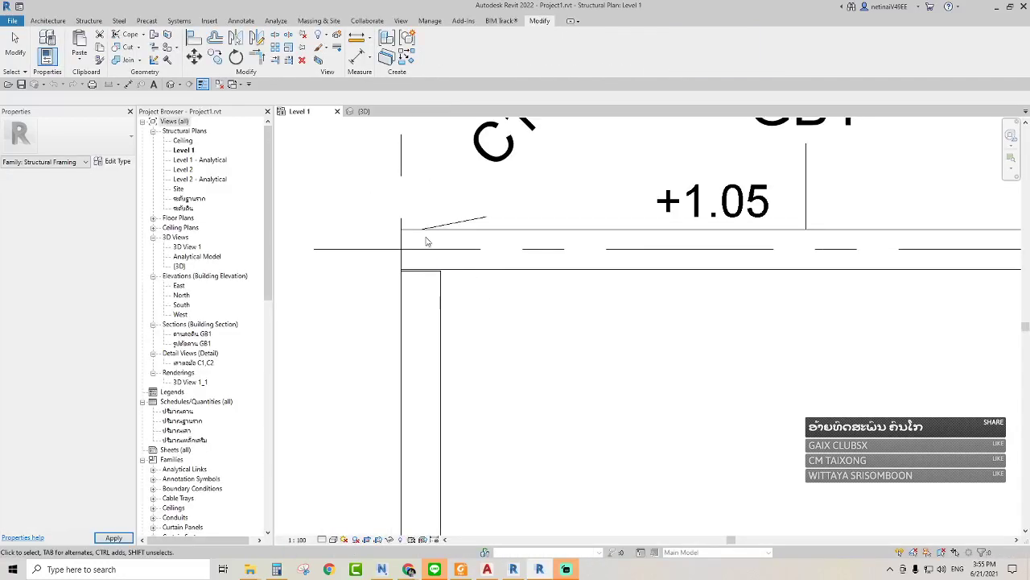
scroll(428, 234, "up", 2)
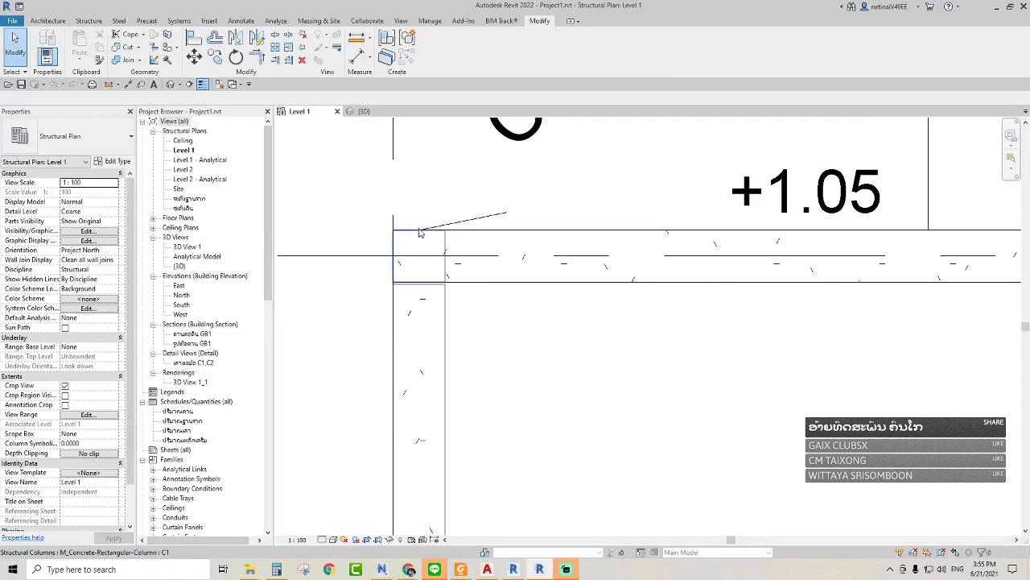
left_click(421, 241)
scroll(463, 193, "up", 2)
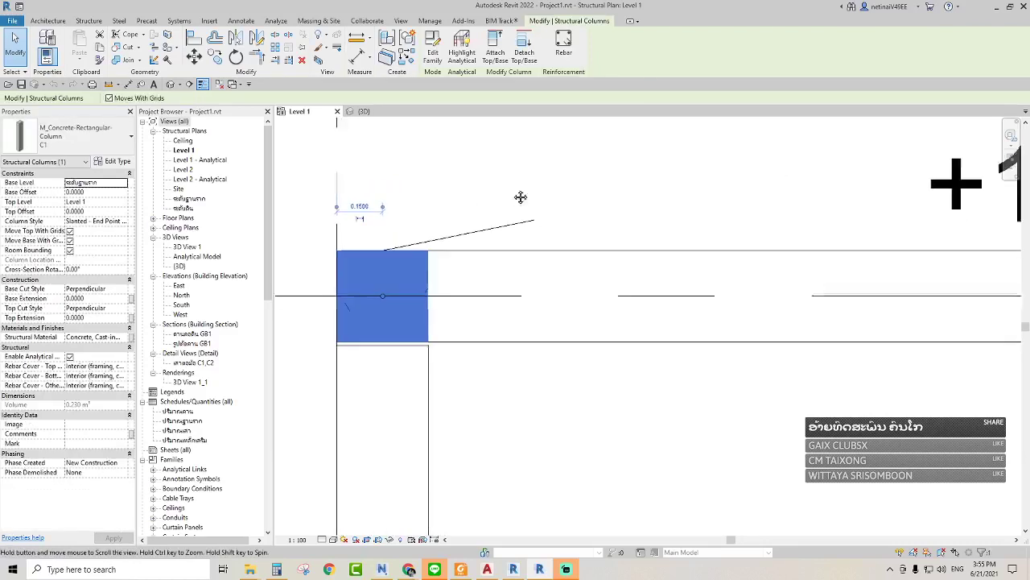
middle_click_drag(520, 196, 504, 155)
left_click(97, 225)
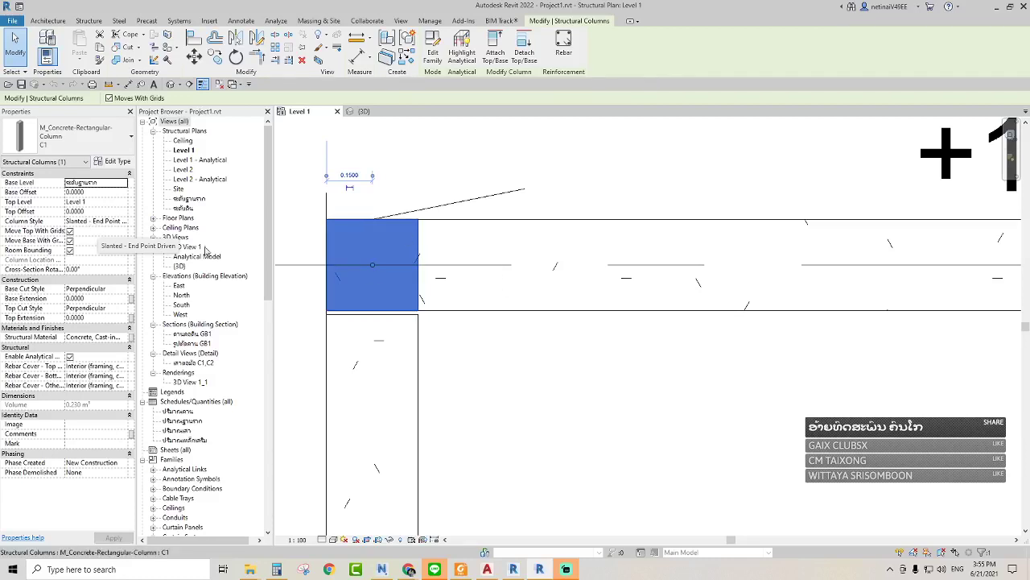
scroll(477, 305, "down", 1)
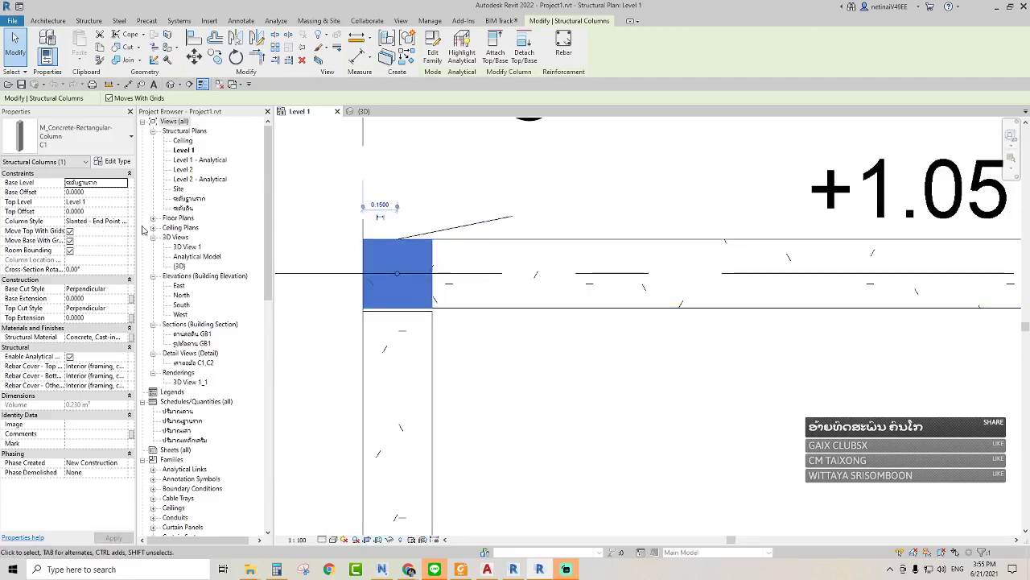
left_click(124, 224)
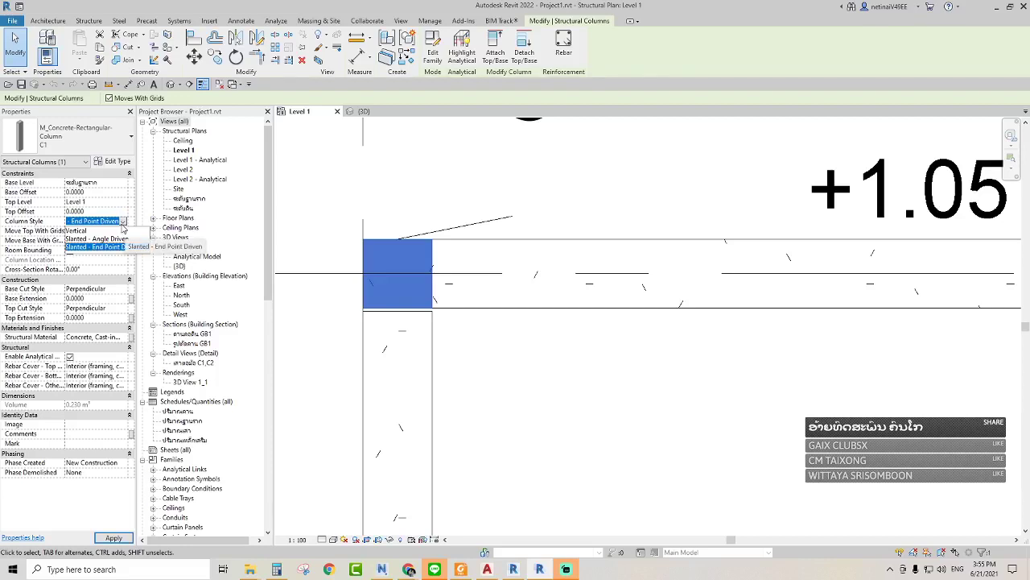
left_click(95, 231)
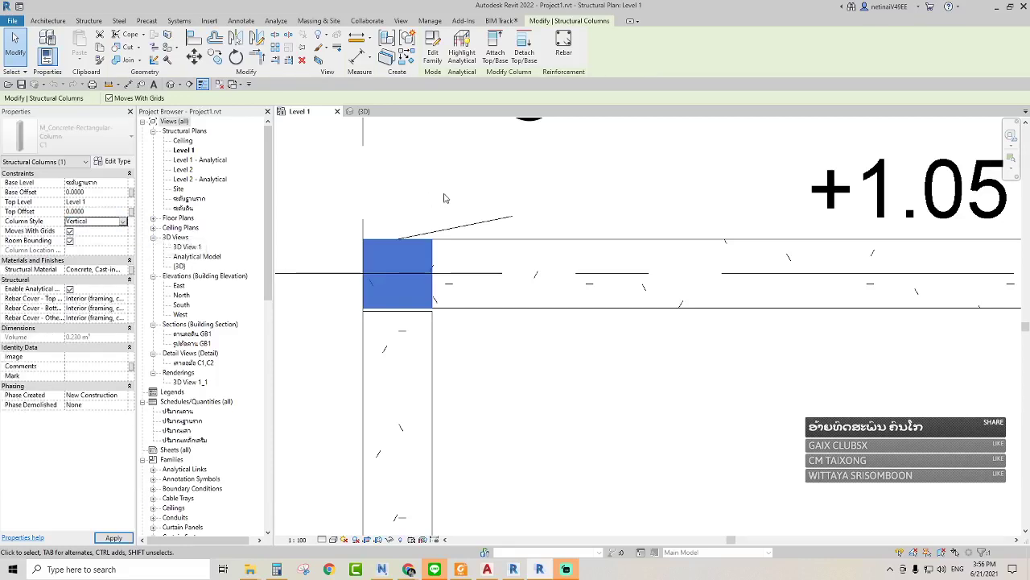
left_click(444, 199)
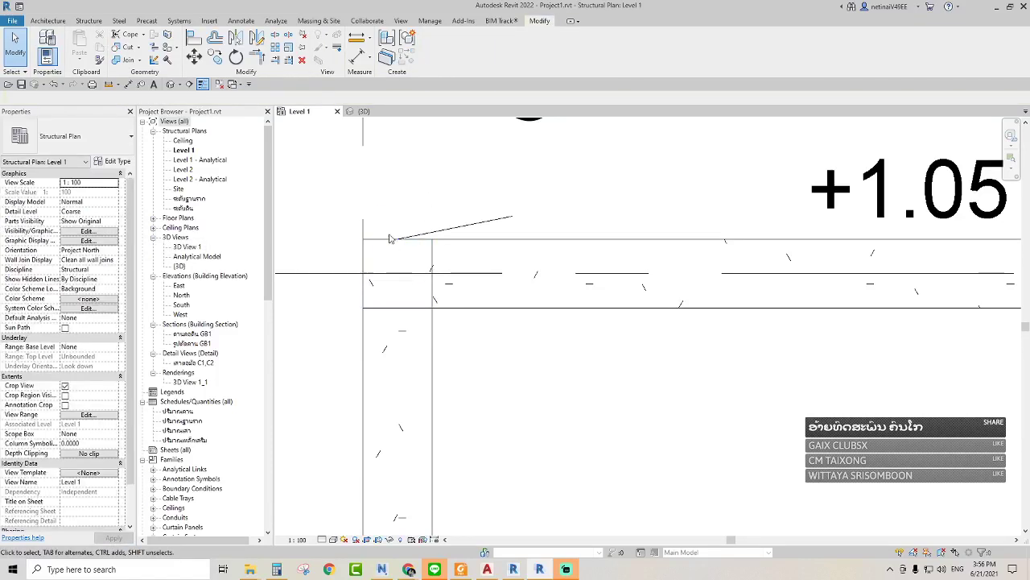
In the {3D} view, zoom in and undo the last column style change
scroll(411, 256, "down", 2)
left_click(364, 111)
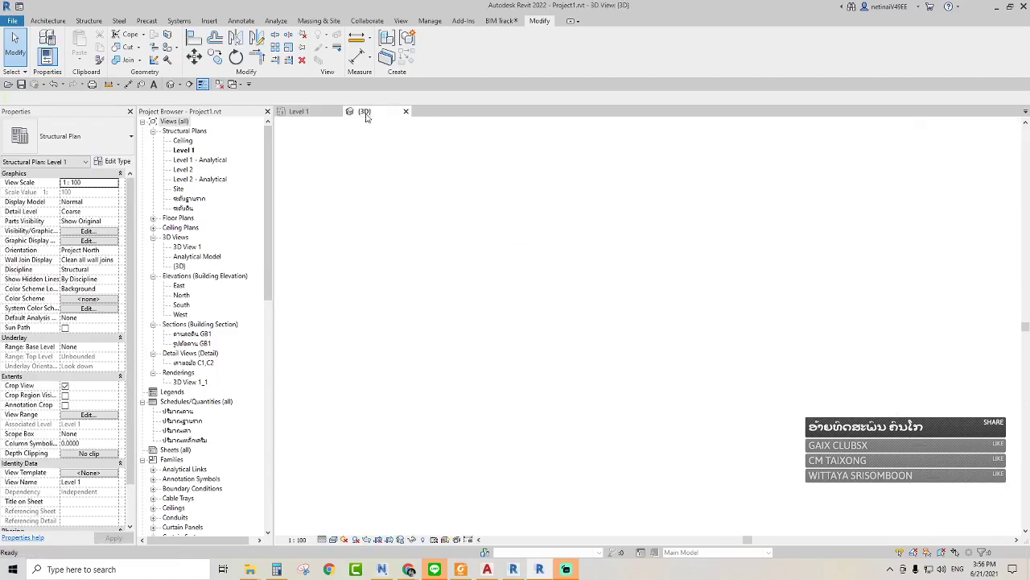
scroll(494, 329, "up", 2)
scroll(481, 411, "up", 2)
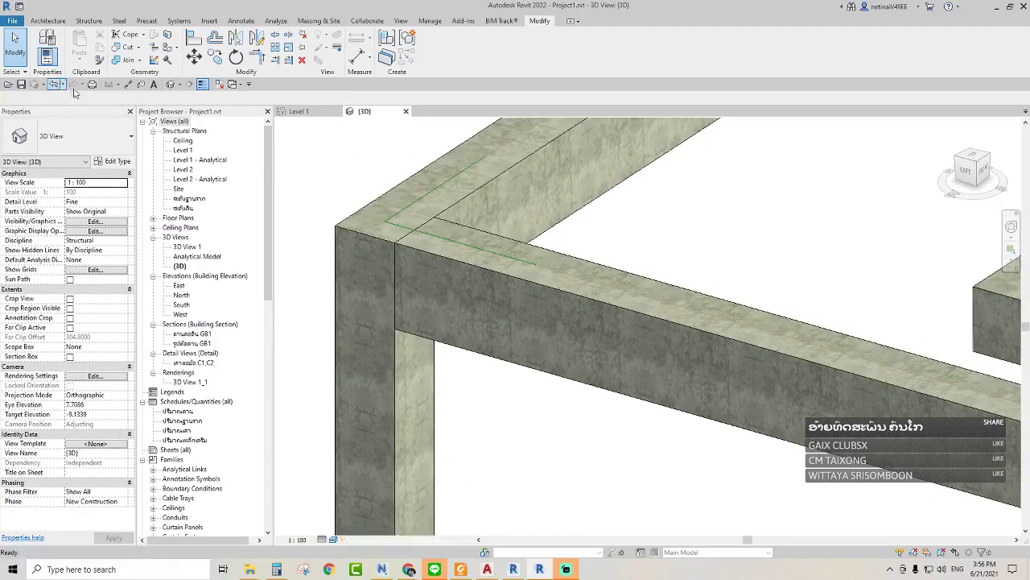
left_click(55, 85)
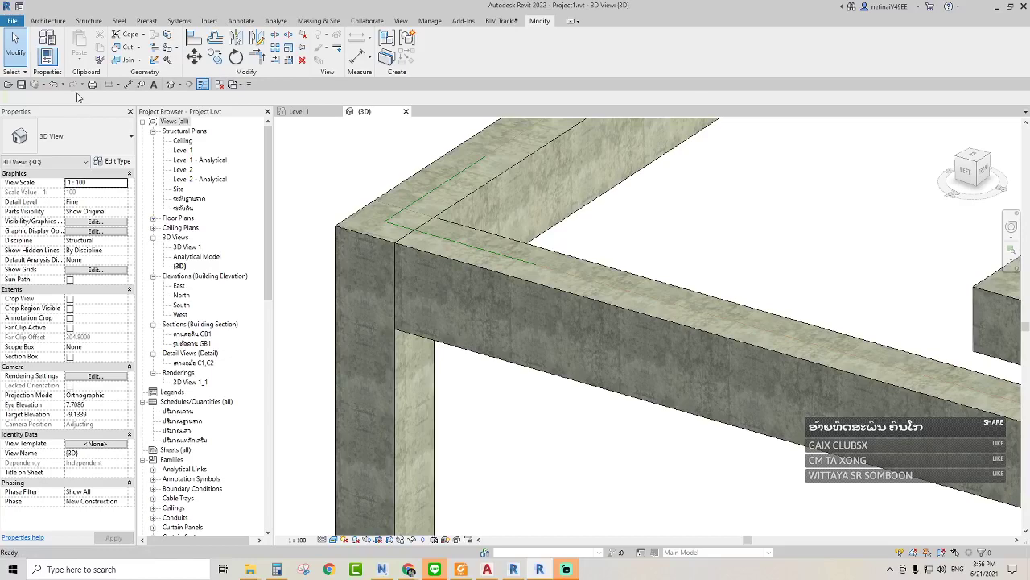
Set the corner C1 column's Column Style to Vertical again and return to Level 1
left_click(367, 240)
left_click(119, 223)
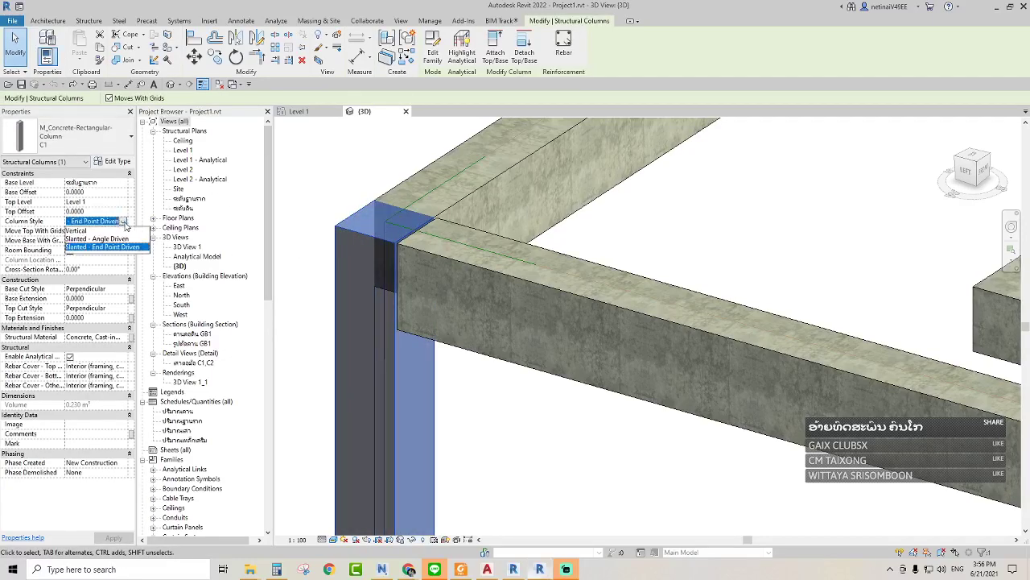
left_click(88, 231)
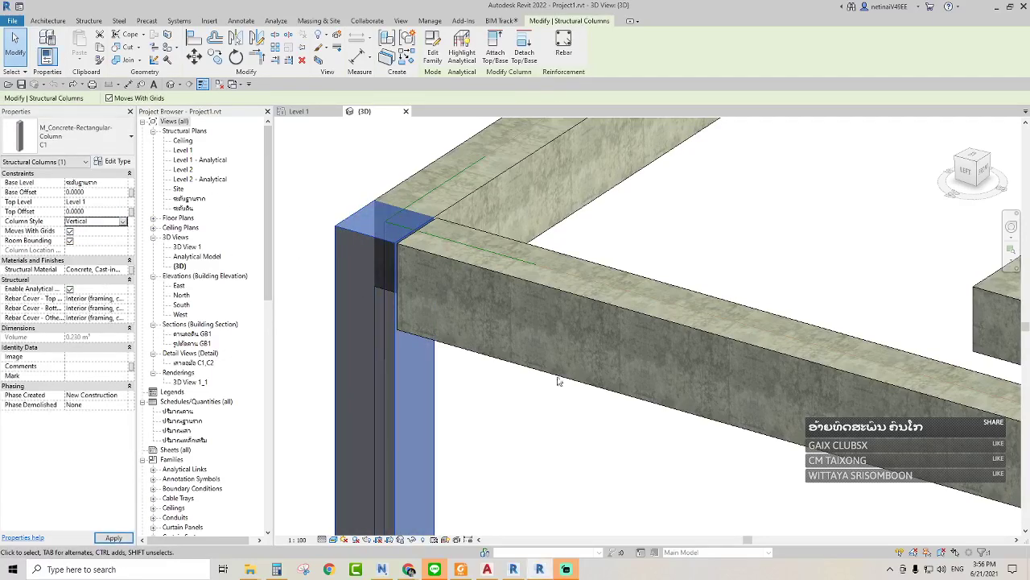
left_click(528, 420)
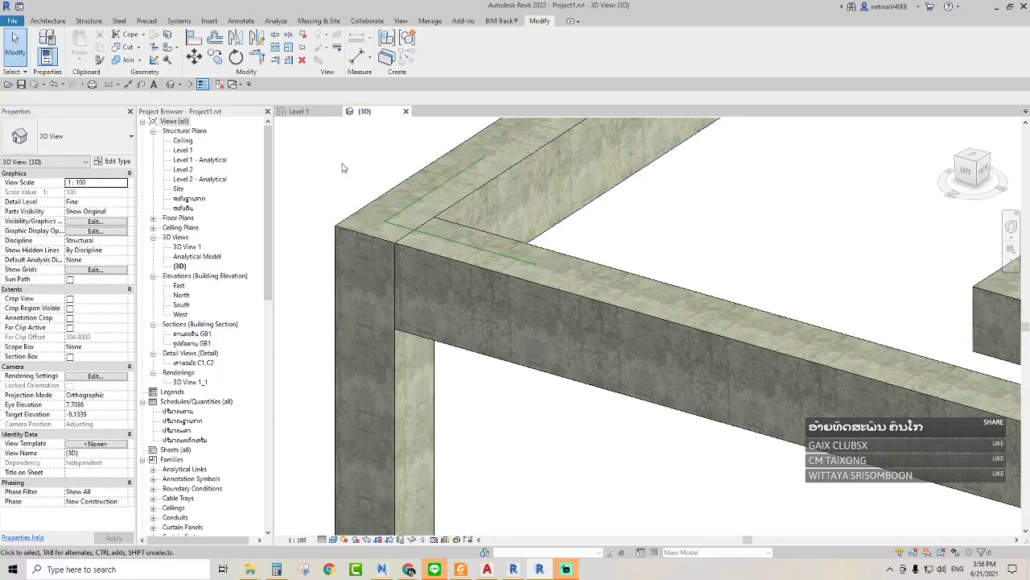
left_click(312, 114)
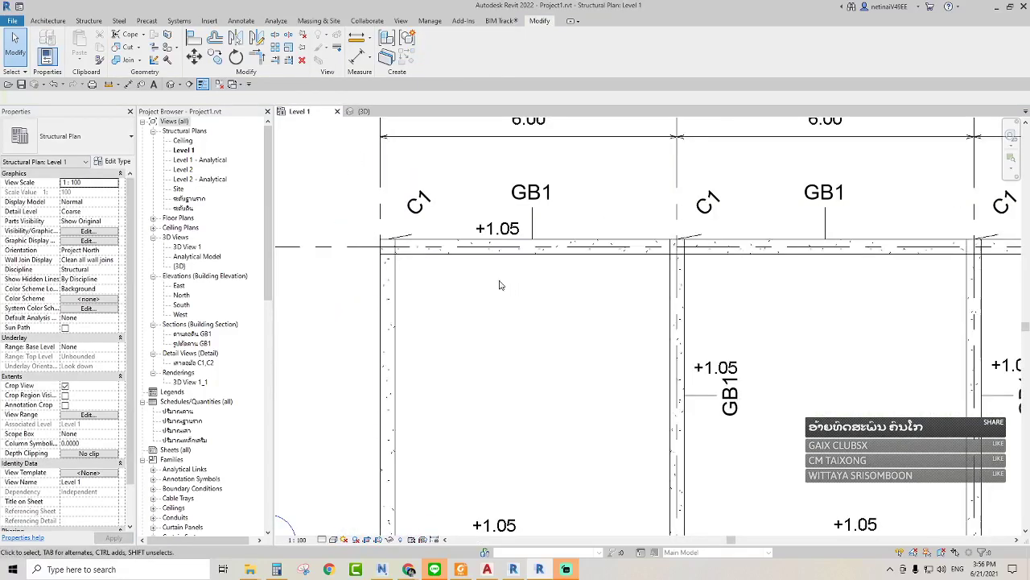
Place a test structural column beside the C1 corner, extending up by Height
left_click(90, 21)
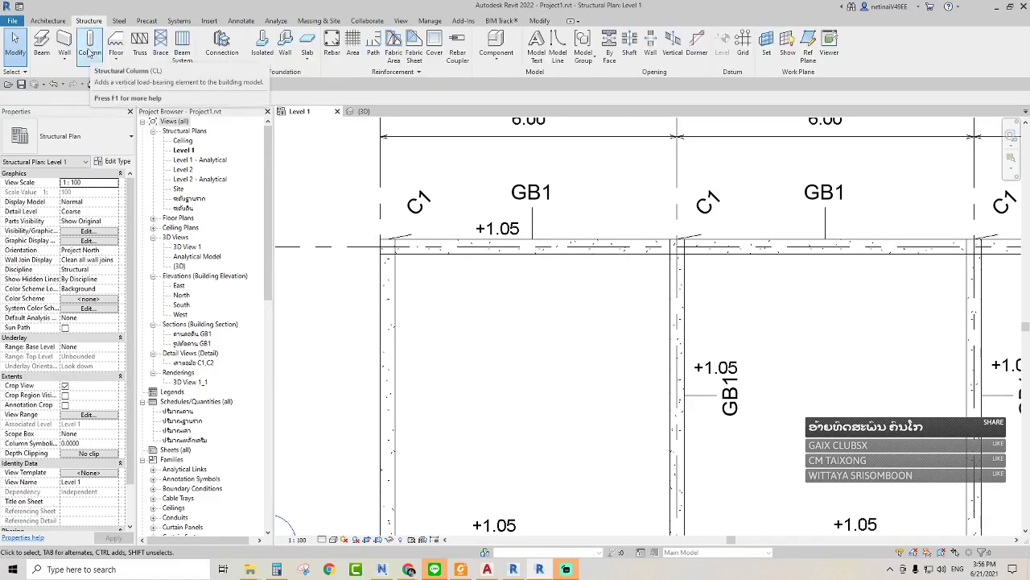
left_click(90, 53)
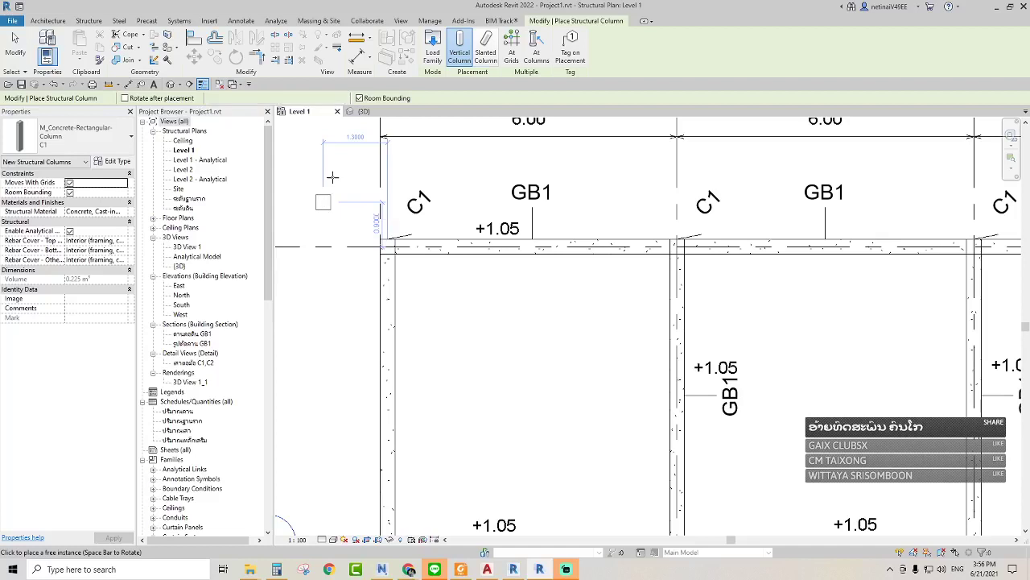
left_click(322, 202)
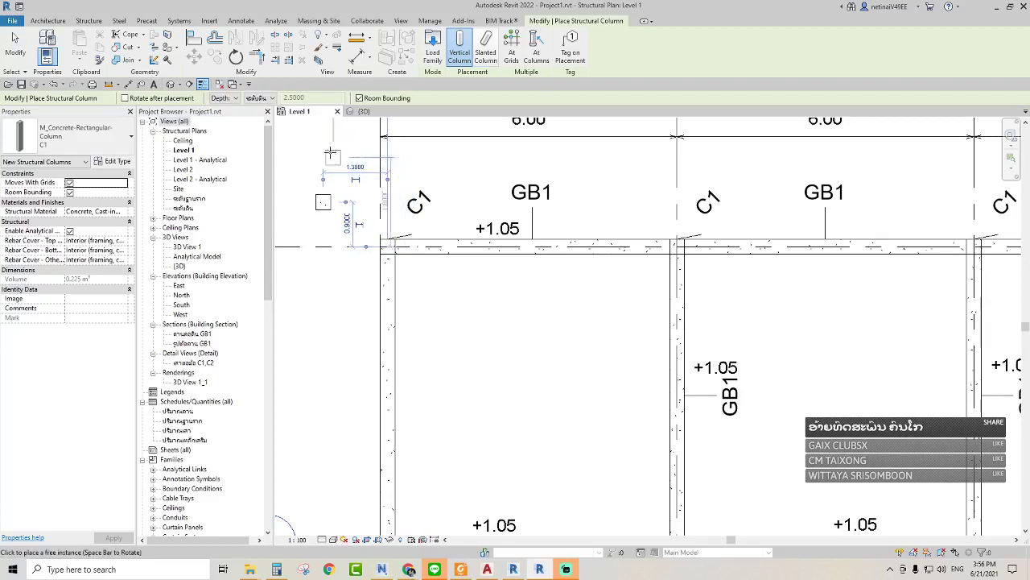
left_click(227, 98)
left_click(223, 117)
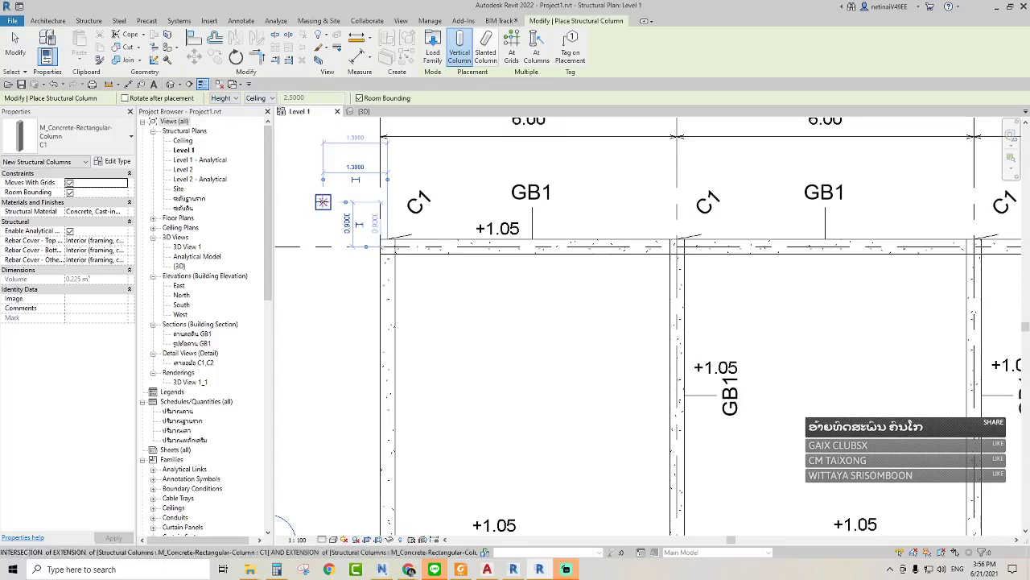
key("Escape")
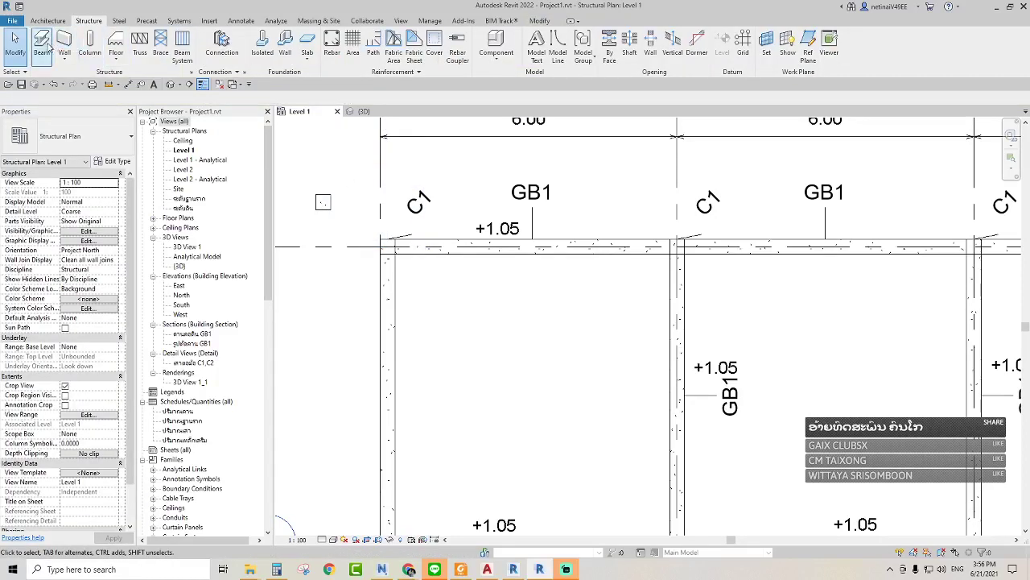
Draw a vertical beam then a horizontal beam ending at C1 with the BM tool
key("b")
key("m")
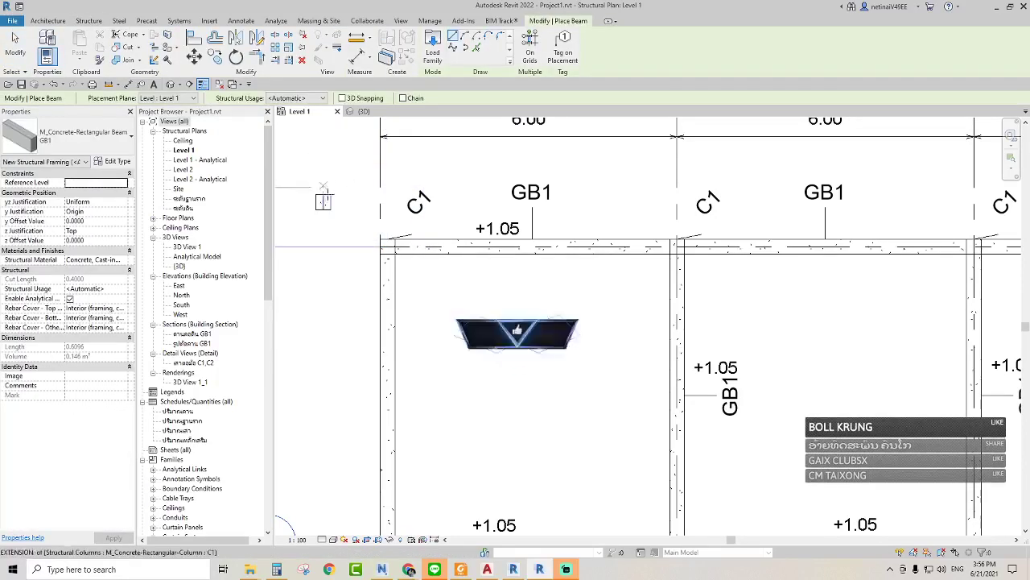
left_click(322, 277)
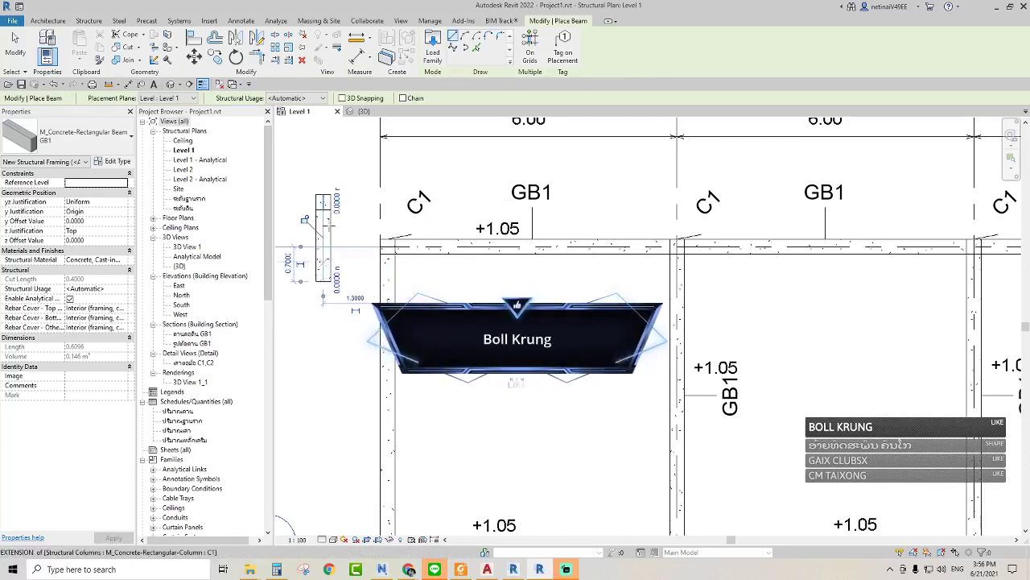
left_click(323, 201)
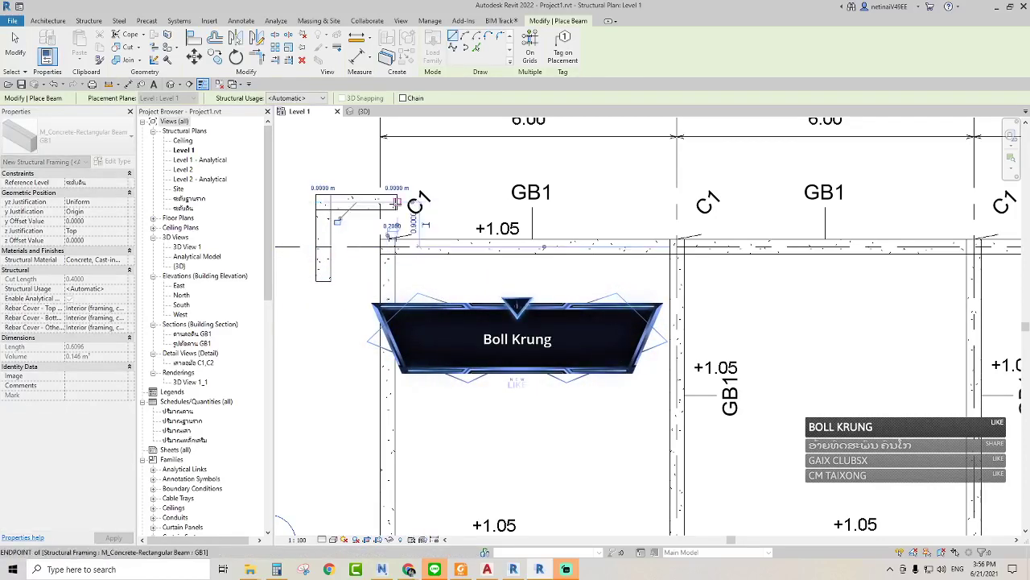
left_click(399, 203)
scroll(305, 168, "up", 1)
scroll(304, 169, "up", 1)
key("Escape")
key("Escape")
scroll(359, 140, "up", 1)
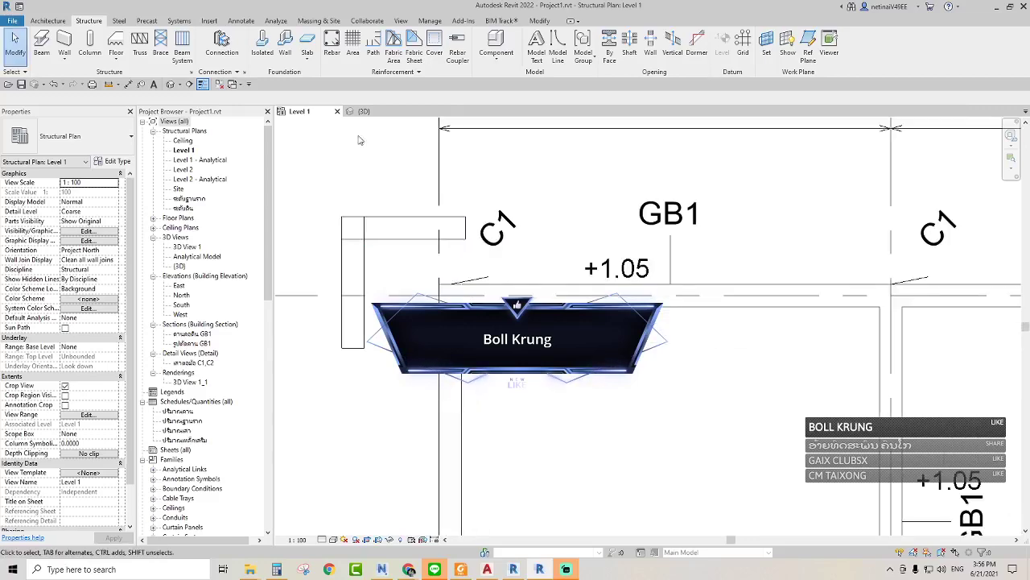
Draw a slanted C1 column from the foundation level to Level 2 beside the grid corner
left_click(88, 46)
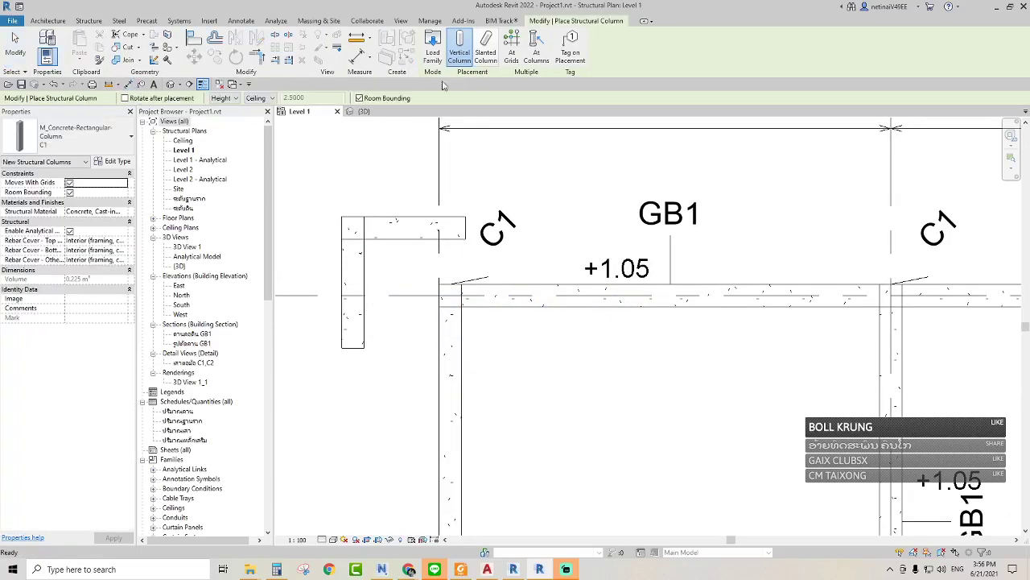
left_click(486, 55)
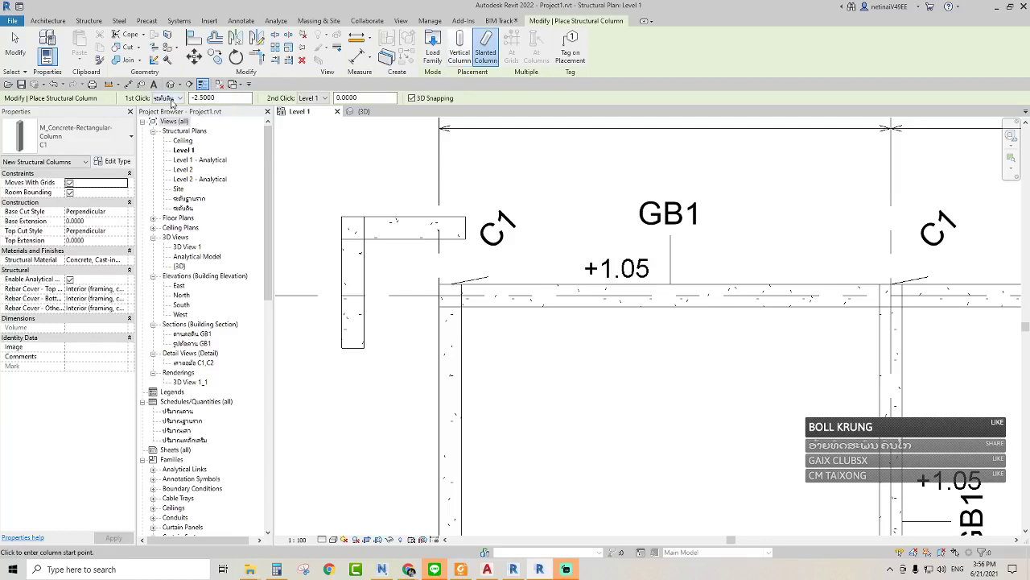
left_click(167, 97)
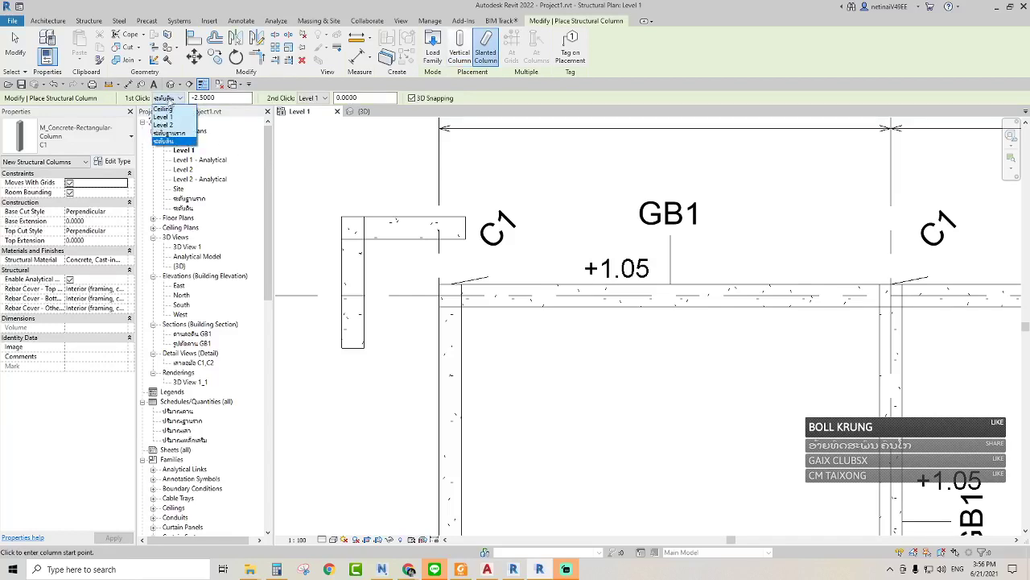
left_click(166, 133)
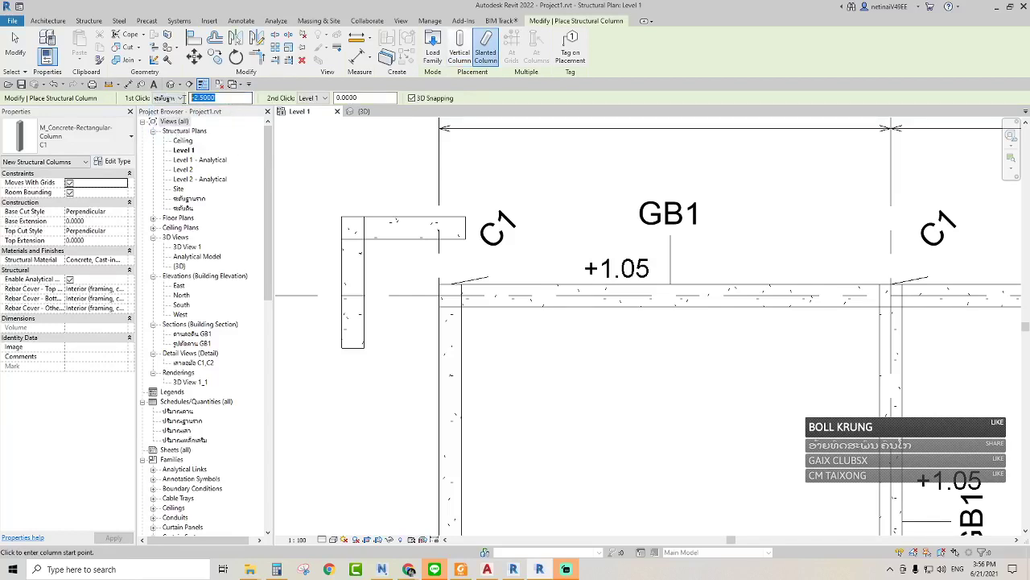
left_click(220, 98)
type("0")
left_click(316, 98)
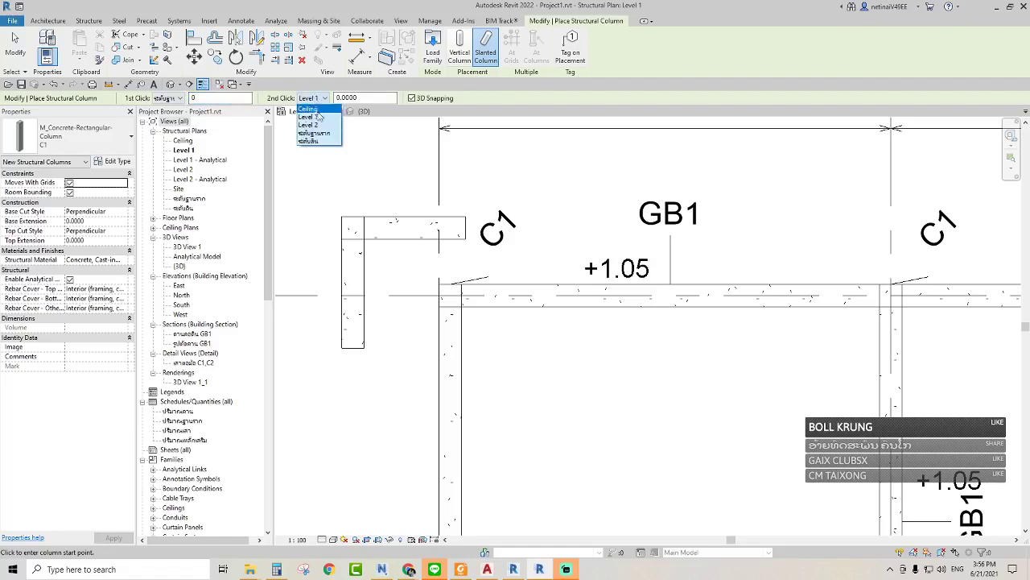
left_click(320, 125)
left_click(327, 169)
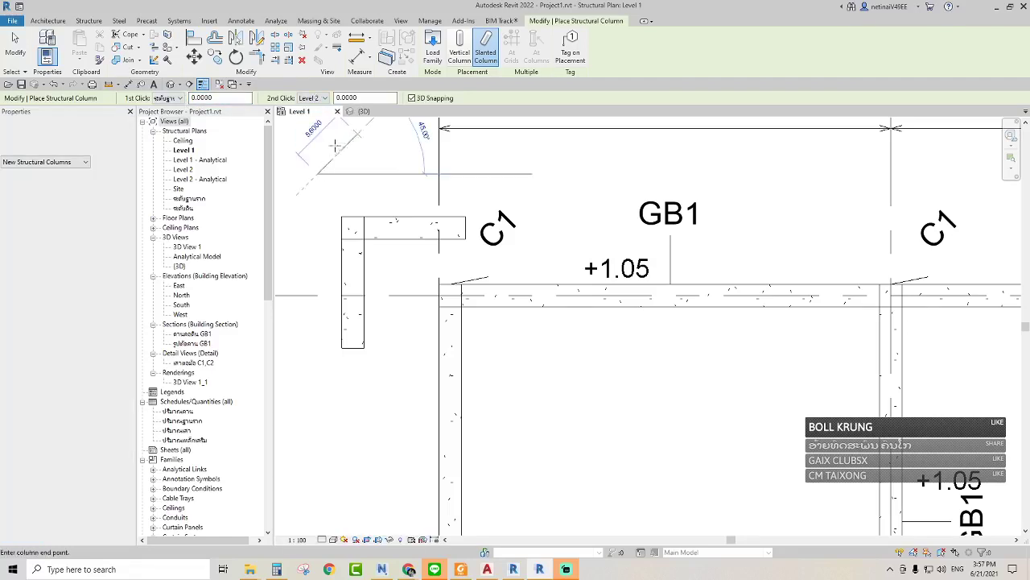
middle_click_drag(378, 129, 415, 222)
left_click(416, 197)
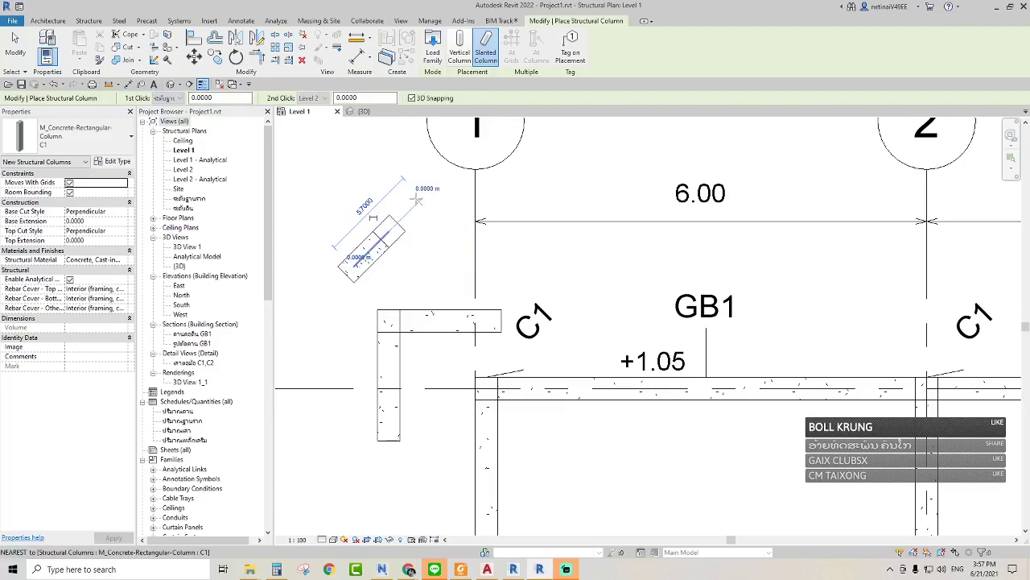
key("Escape")
key("Escape")
Switch to the {3D} view, zoom around and recentre the foundation frame with a column selected
left_click(373, 115)
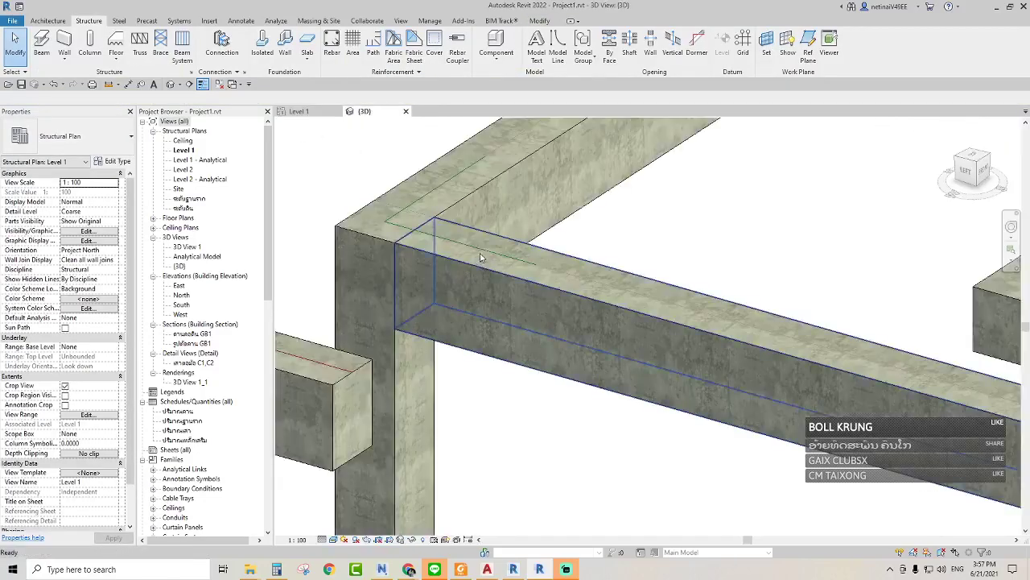
scroll(483, 240, "down", 2)
scroll(483, 240, "down", 2)
scroll(487, 249, "down", 1)
scroll(482, 312, "down", 1)
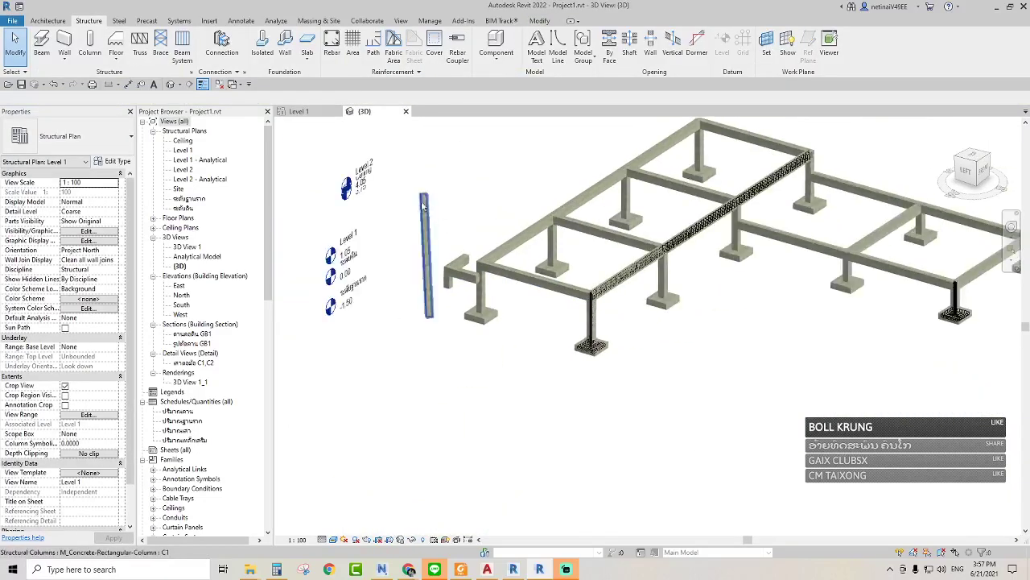
scroll(547, 249, "up", 1)
scroll(563, 237, "up", 1)
scroll(575, 229, "up", 1)
scroll(577, 230, "up", 1)
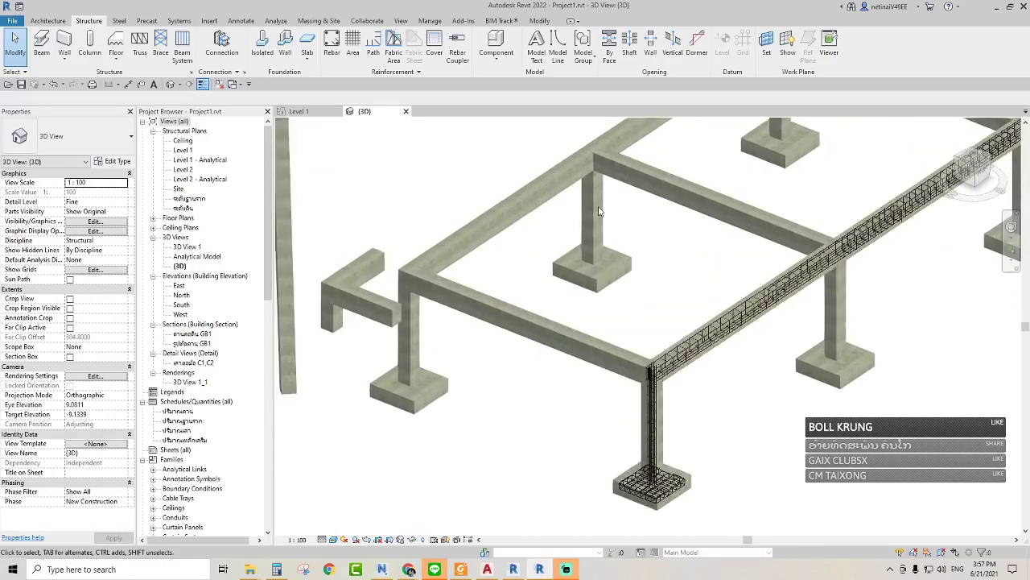
scroll(599, 212, "up", 1)
left_click(595, 211)
mouse_move(660, 224)
middle_mouse_down()
mouse_move(384, 292)
mouse_move(451, 282)
middle_mouse_up()
scroll(447, 279, "down", 2)
scroll(443, 277, "down", 2)
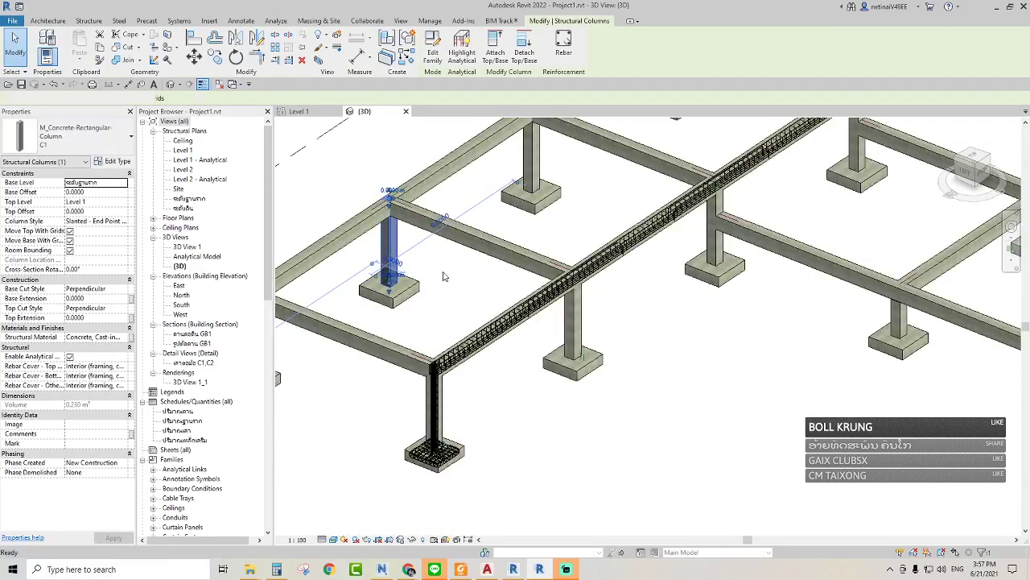
Select all columns with SA and check their Column Style options, then cancel
key("s")
key("a")
mouse_move(442, 285)
middle_mouse_down("shift")
mouse_move(427, 326)
mouse_move(414, 315)
middle_mouse_up("shift")
left_click(124, 222)
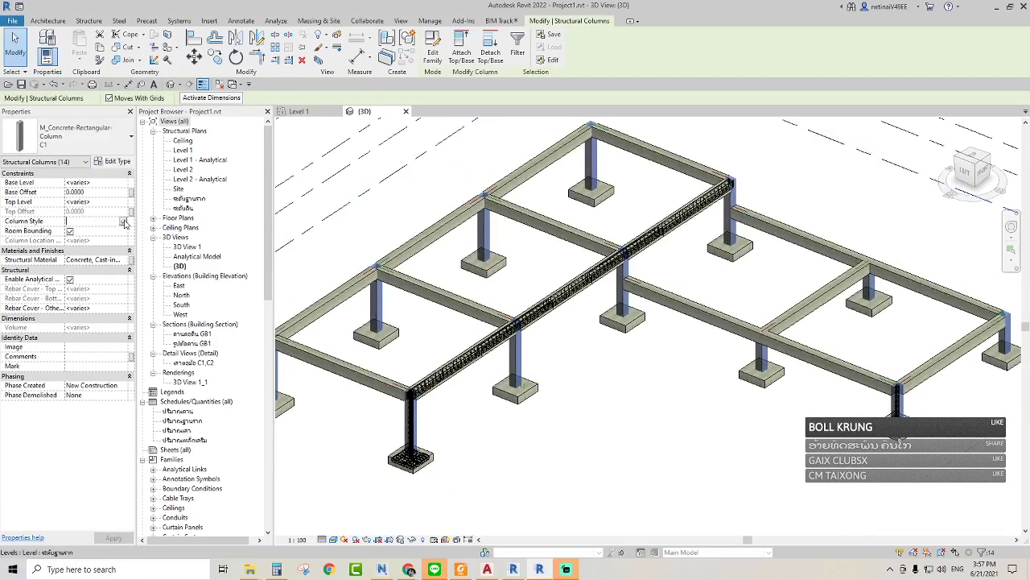
left_click(124, 225)
key("Escape")
key("Escape")
scroll(456, 268, "up", 1)
scroll(456, 268, "down", 3)
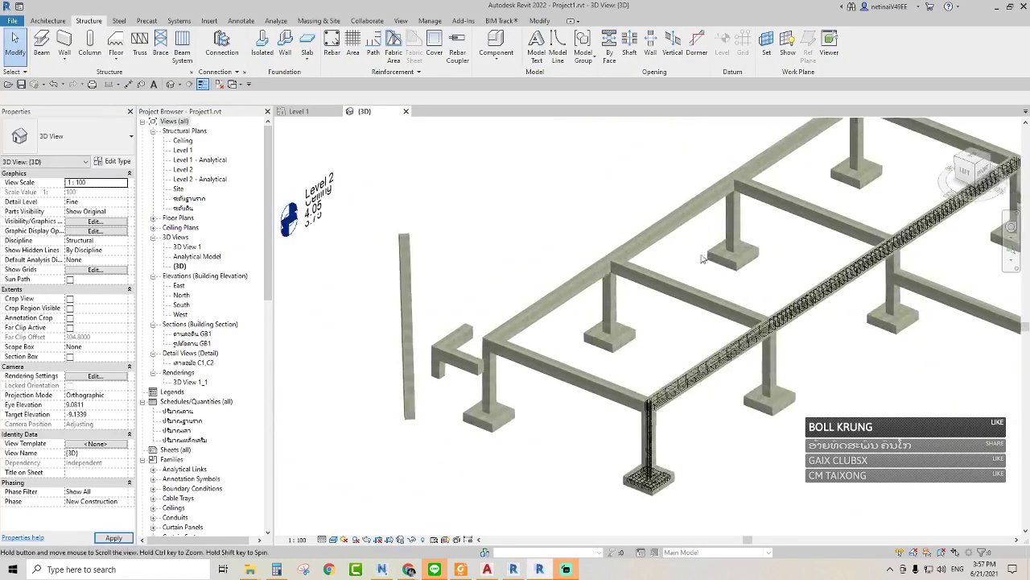
scroll(328, 268, "up", 3)
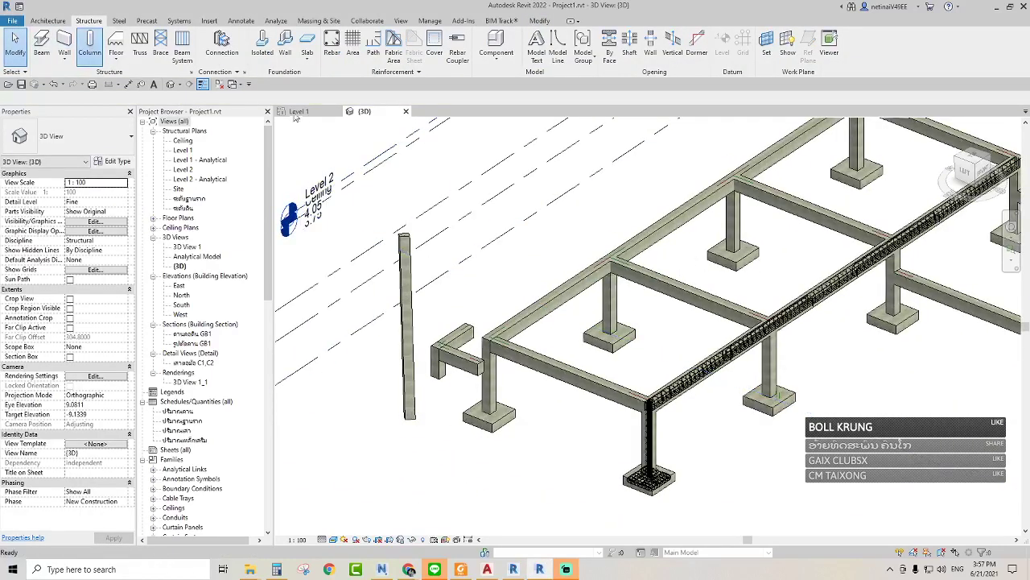
Start and cancel a Vertical Column placement, then shift the 3D view left
left_click(89, 47)
left_click(465, 53)
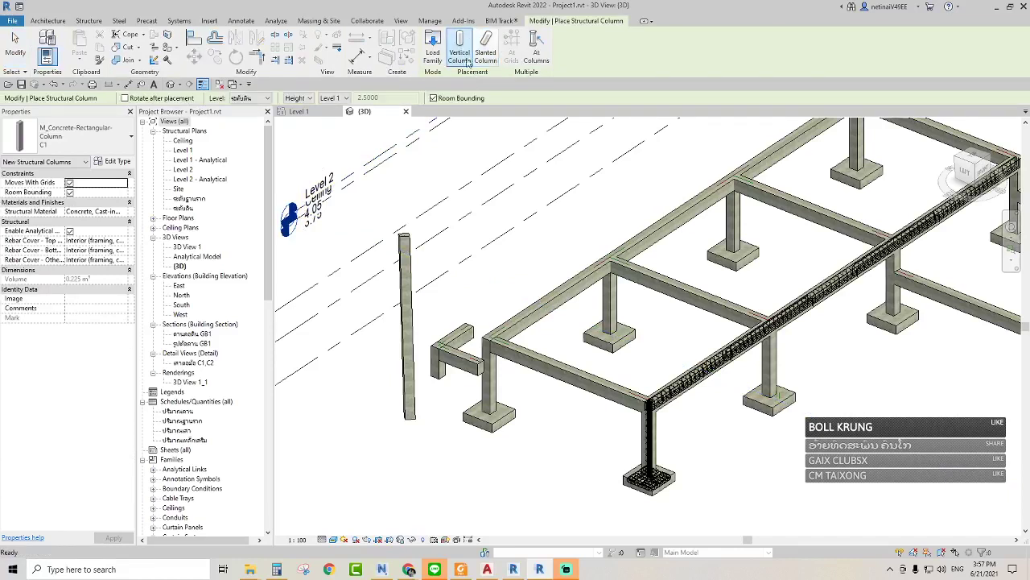
key("Escape")
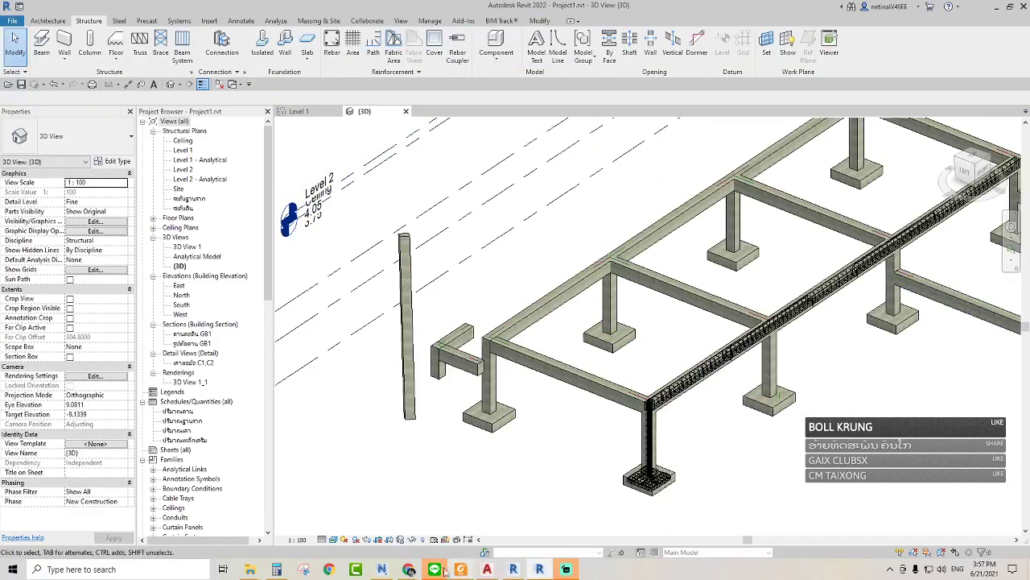
middle_click_drag(485, 464, 481, 458)
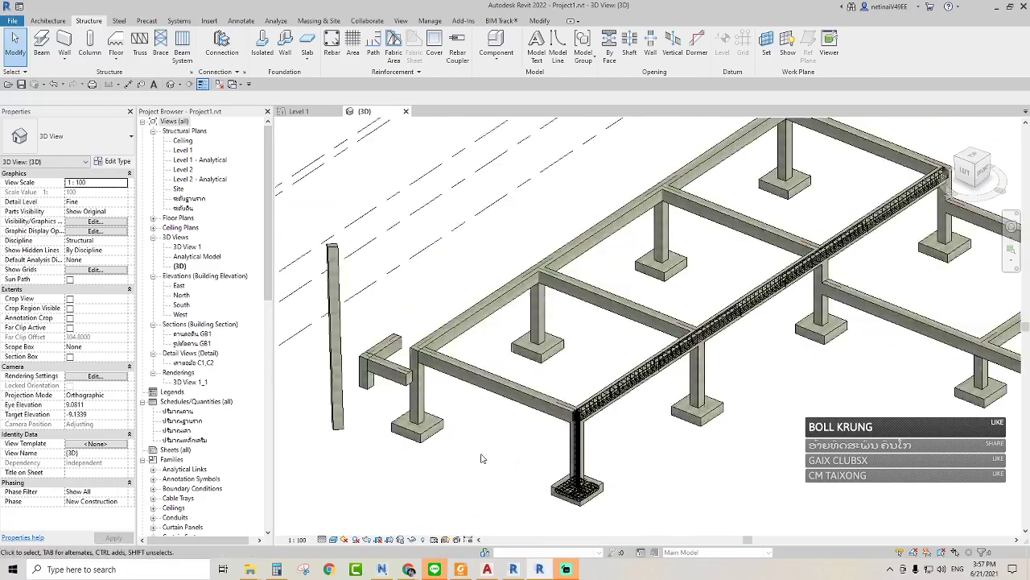